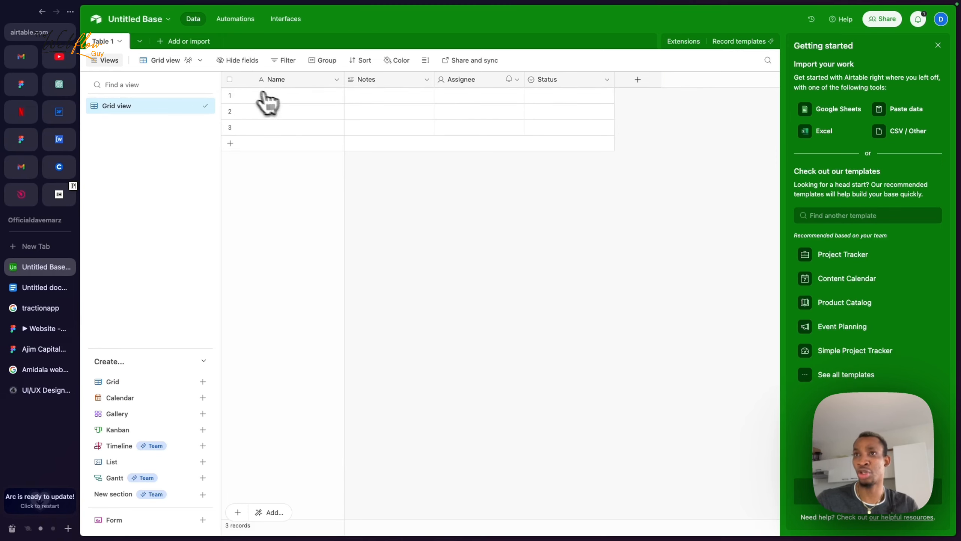
Step: Rename the Table 1 table to 'customer data' and save it
{"action": "left_click", "coordinate": [120, 41]}
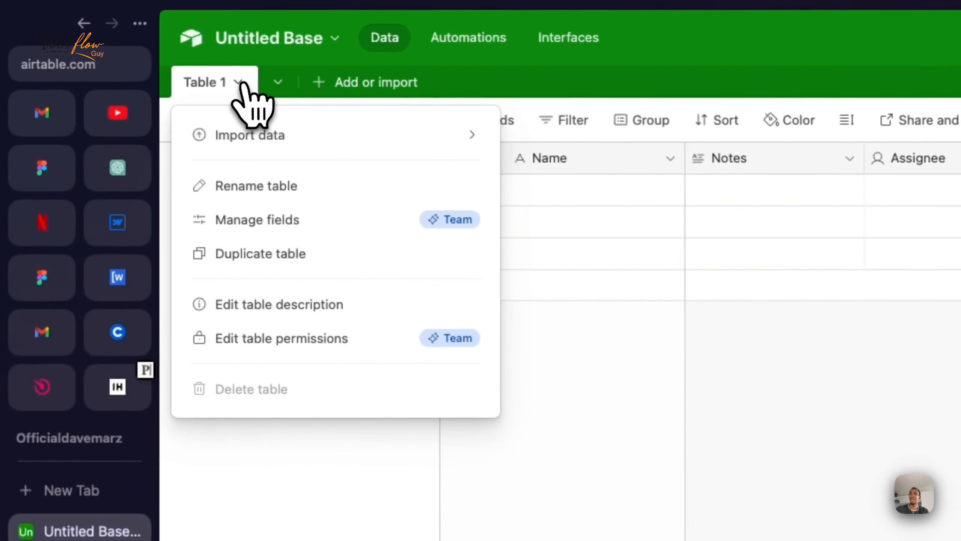
{"action": "left_click", "coordinate": [263, 184]}
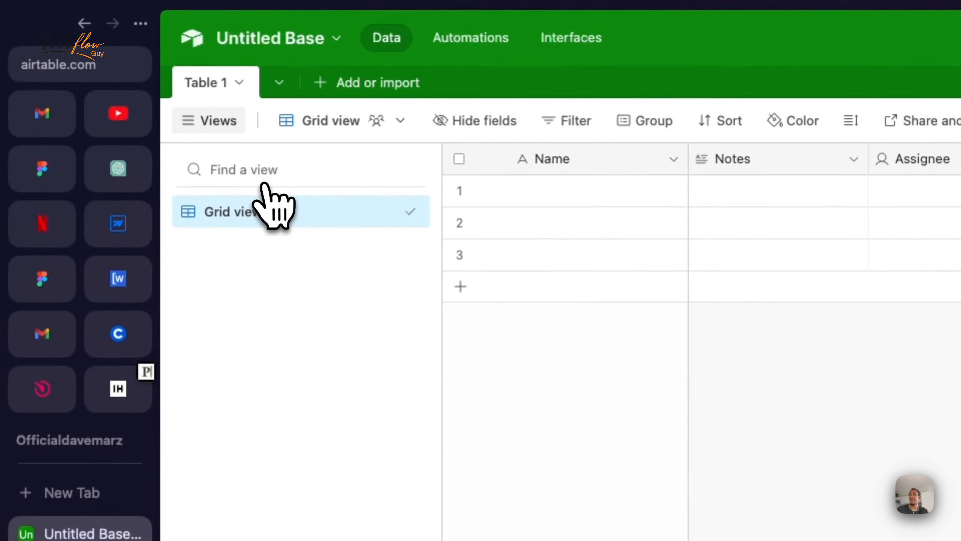
{"action": "type", "text": "customer data"}
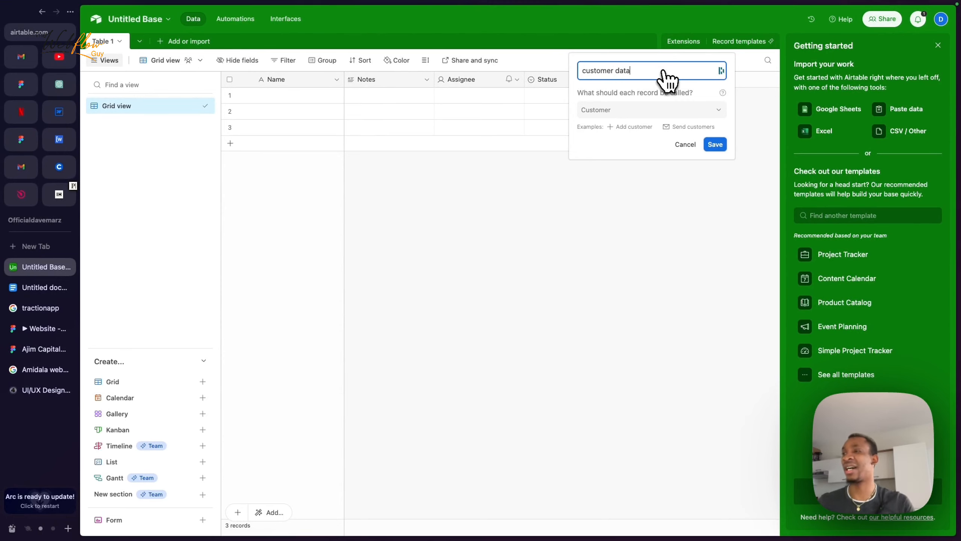
{"action": "left_click", "coordinate": [715, 144]}
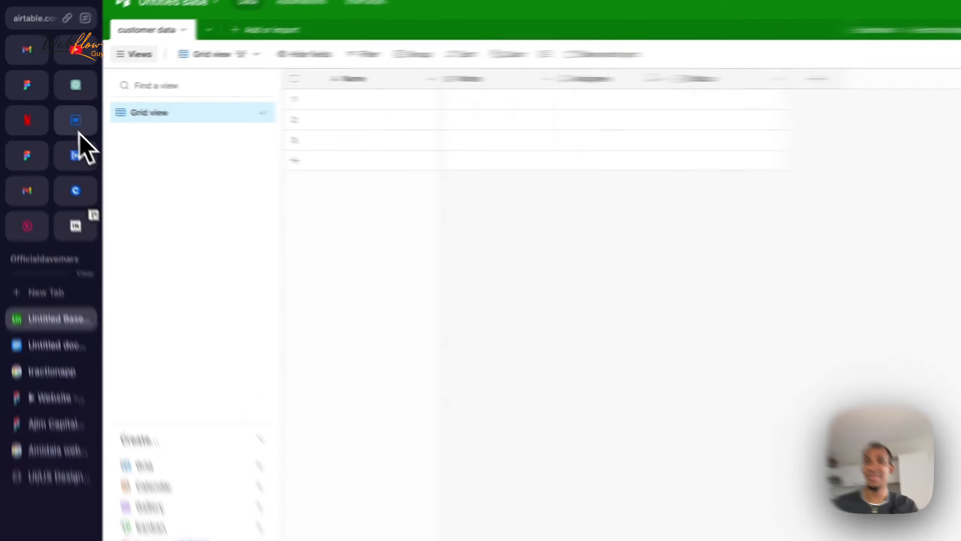
Step: After checking the Webflow contact form, delete the Notes and Assignee fields
{"action": "left_click", "coordinate": [58, 111]}
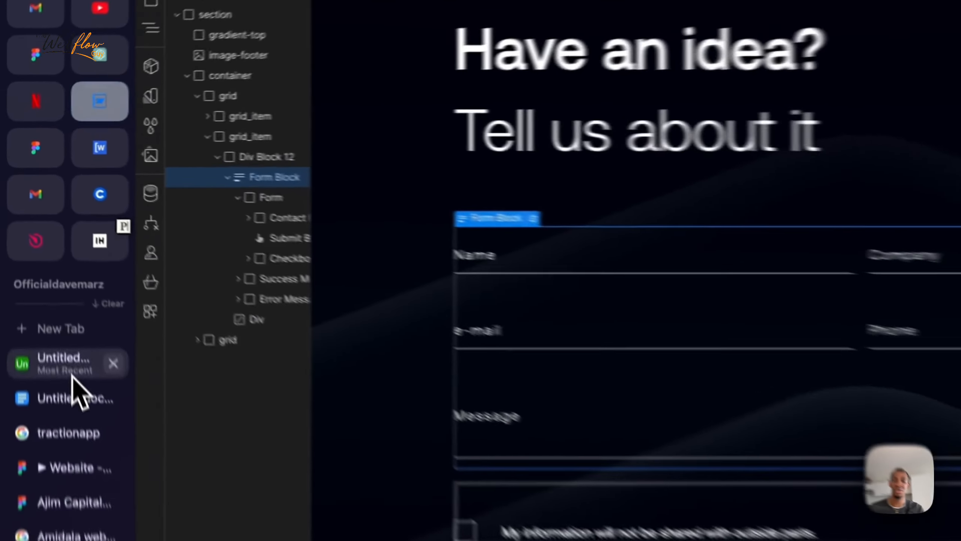
{"action": "left_click", "coordinate": [73, 375]}
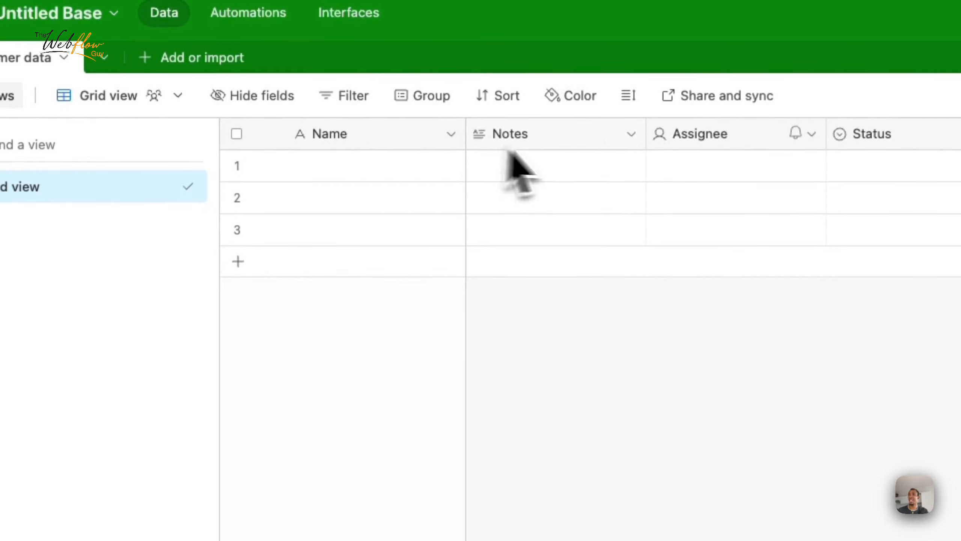
{"action": "left_click", "coordinate": [631, 135]}
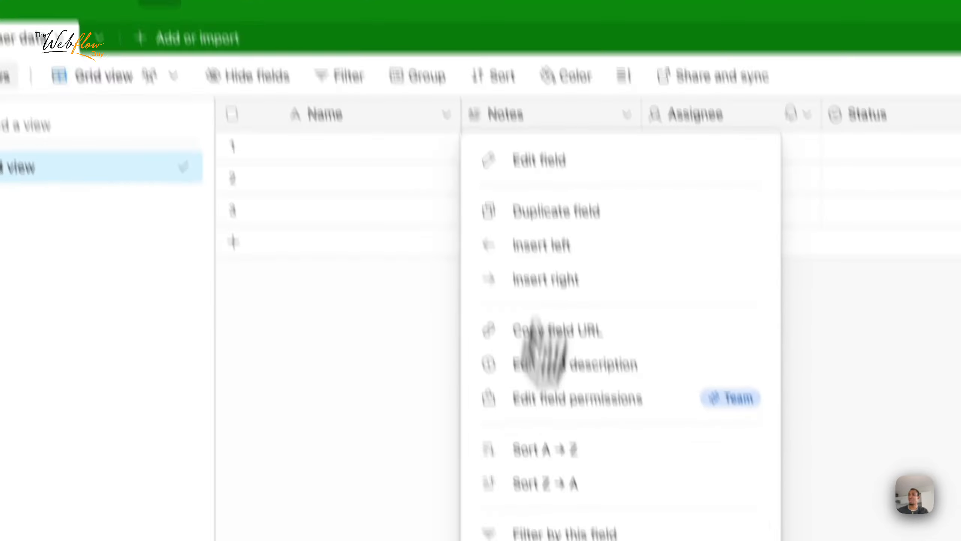
{"action": "left_click", "coordinate": [497, 457]}
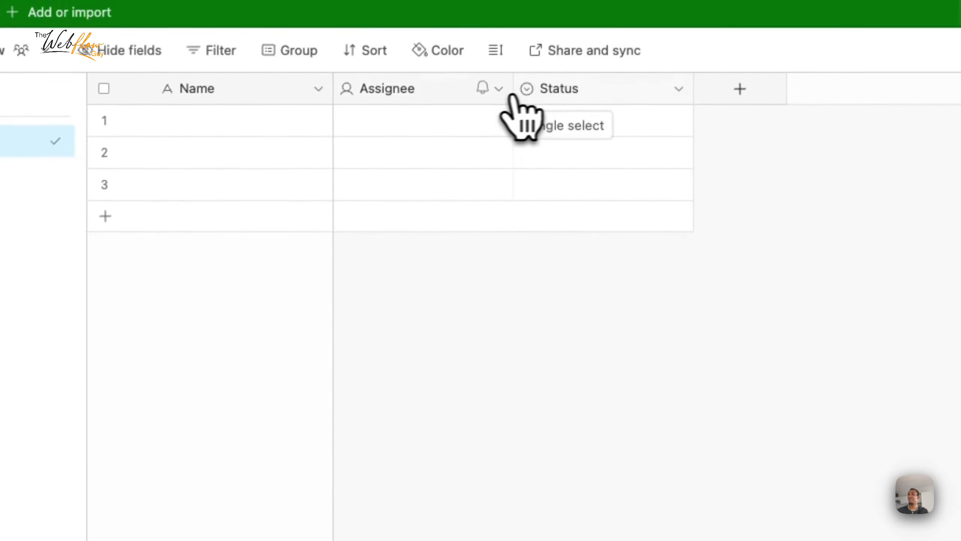
{"action": "left_click", "coordinate": [512, 53]}
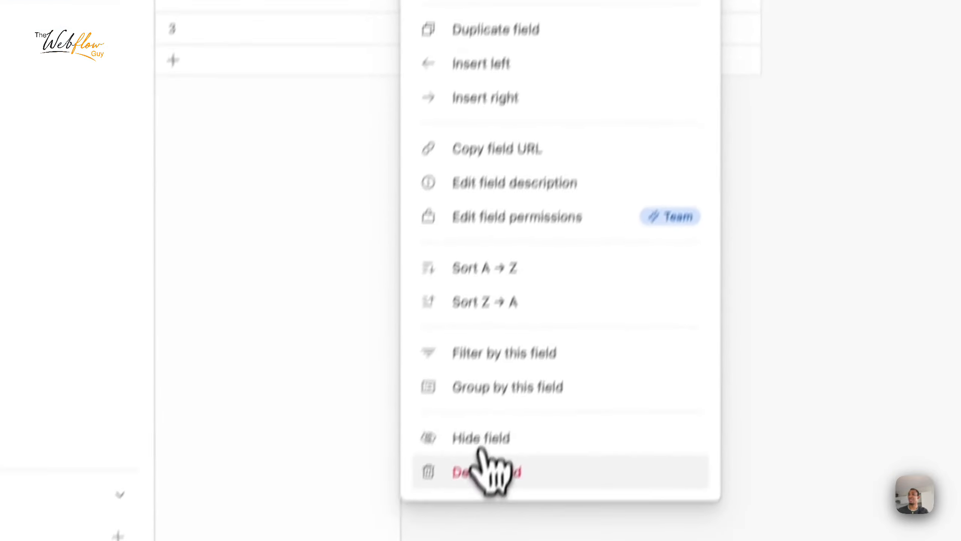
{"action": "left_click", "coordinate": [491, 471]}
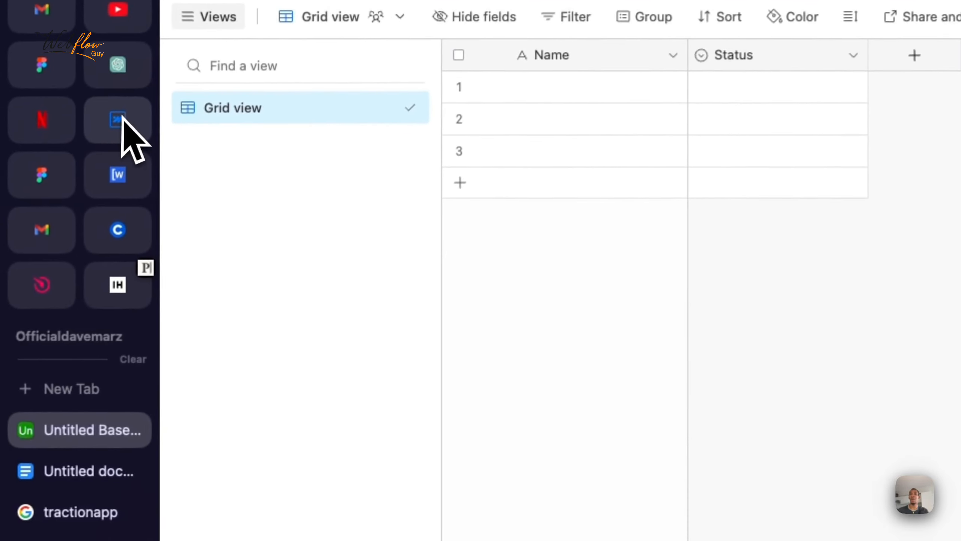
Step: Review the Webflow form's consent checkbox, then return to the Airtable base
{"action": "left_click", "coordinate": [108, 135]}
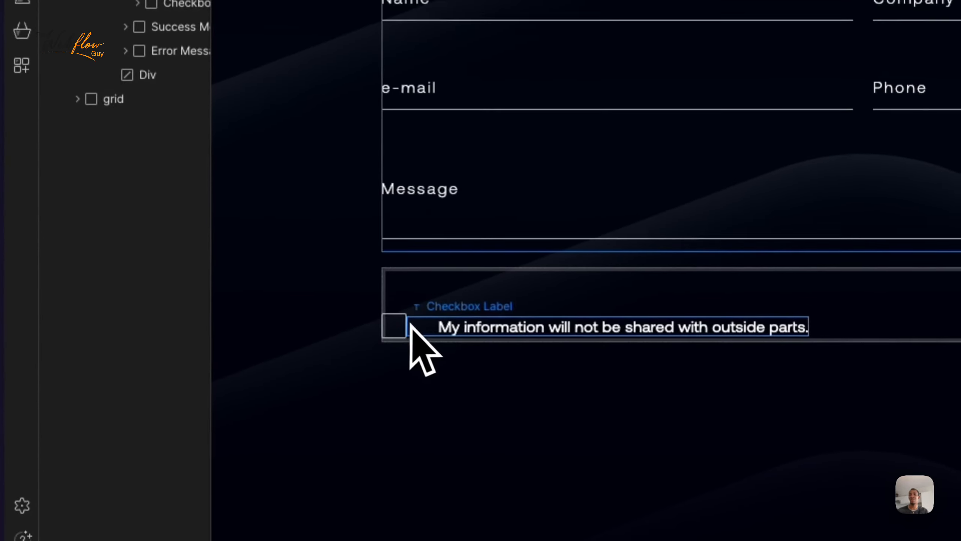
{"action": "left_click", "coordinate": [392, 324]}
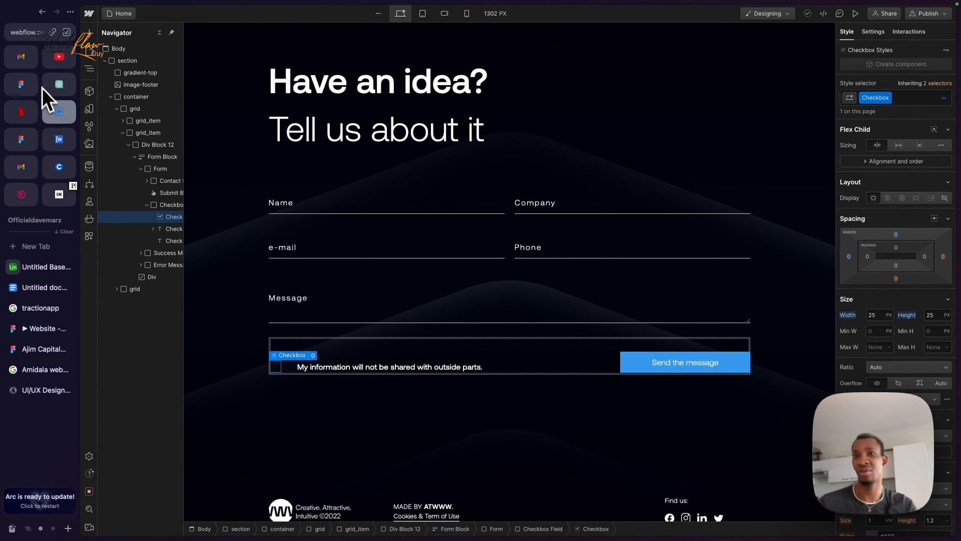
{"action": "left_click", "coordinate": [38, 266]}
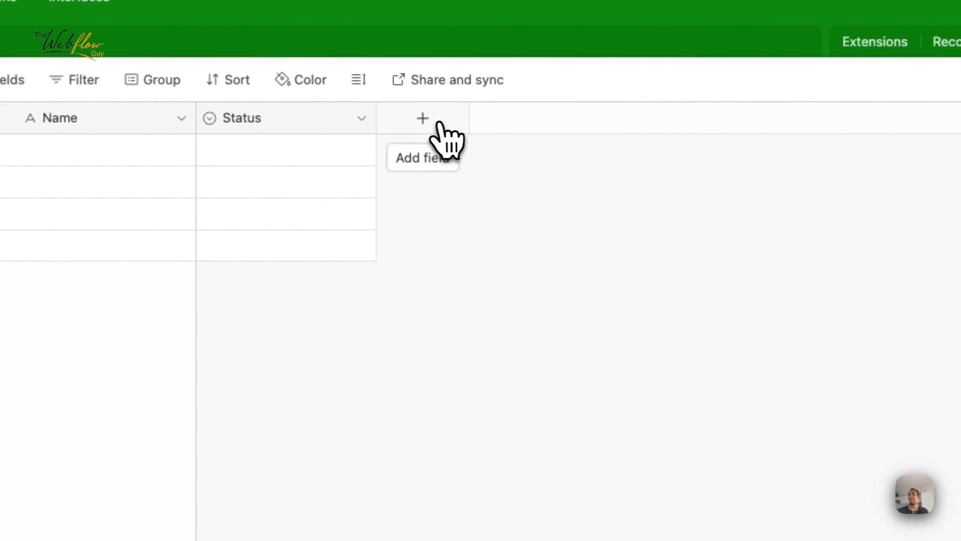
Step: Add an Email-type field to the customer data table
{"action": "left_click", "coordinate": [446, 138]}
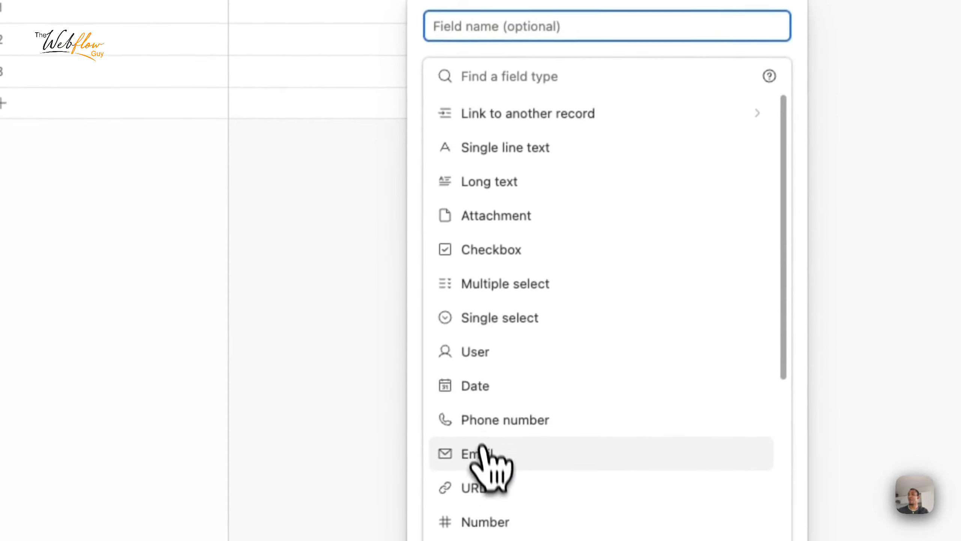
{"action": "left_click", "coordinate": [484, 456]}
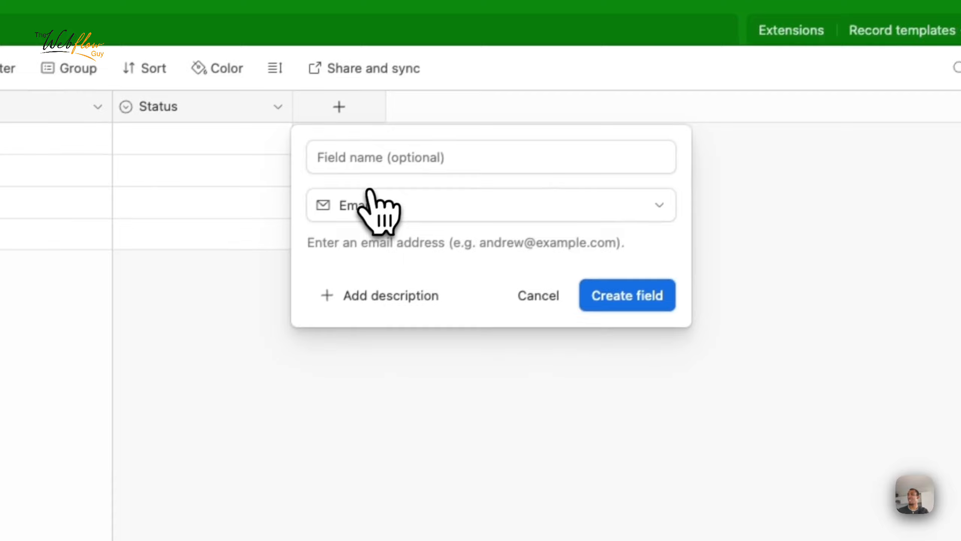
{"action": "left_click", "coordinate": [628, 295]}
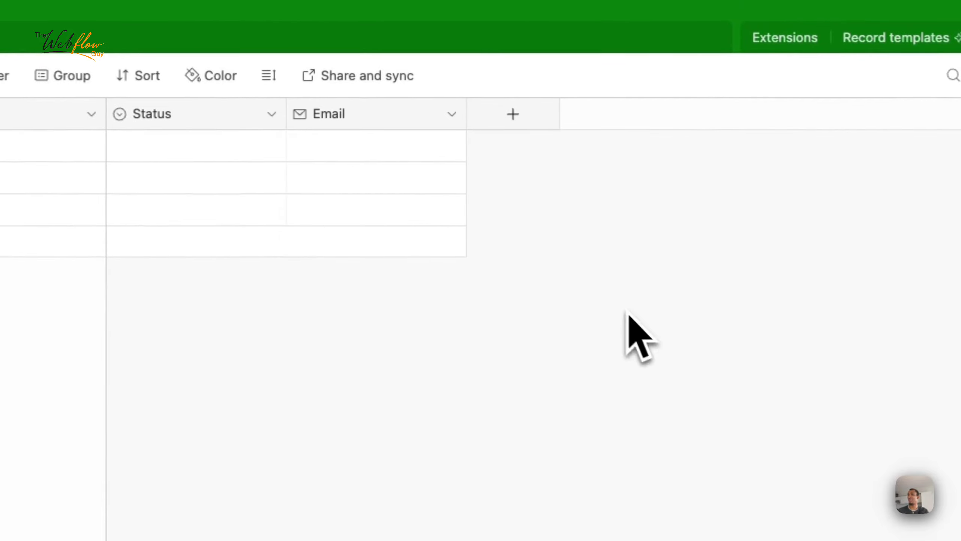
Step: Add a Long text field named 'Customers message', then revisit the Webflow form
{"action": "left_click", "coordinate": [513, 116]}
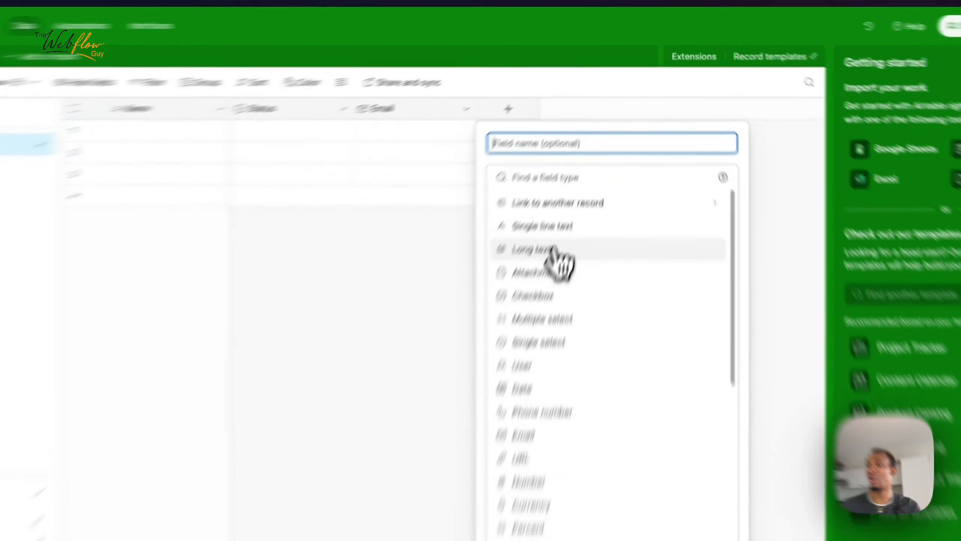
{"action": "left_click", "coordinate": [579, 183]}
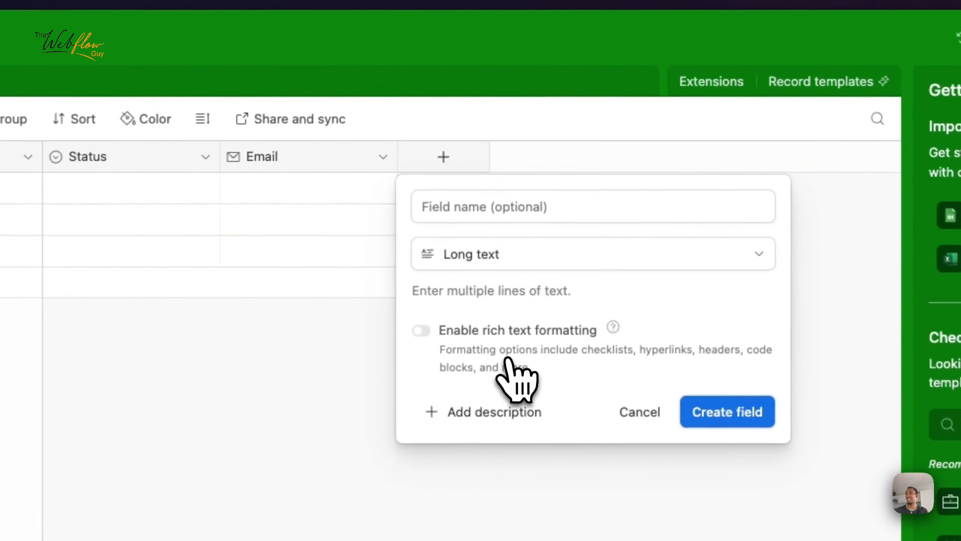
{"action": "left_click", "coordinate": [497, 214]}
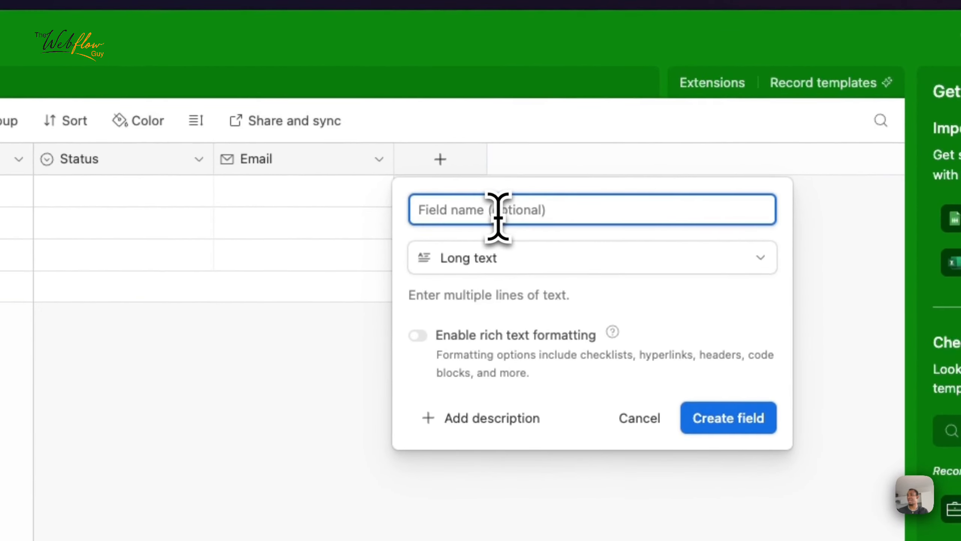
{"action": "type", "text": "Customers message"}
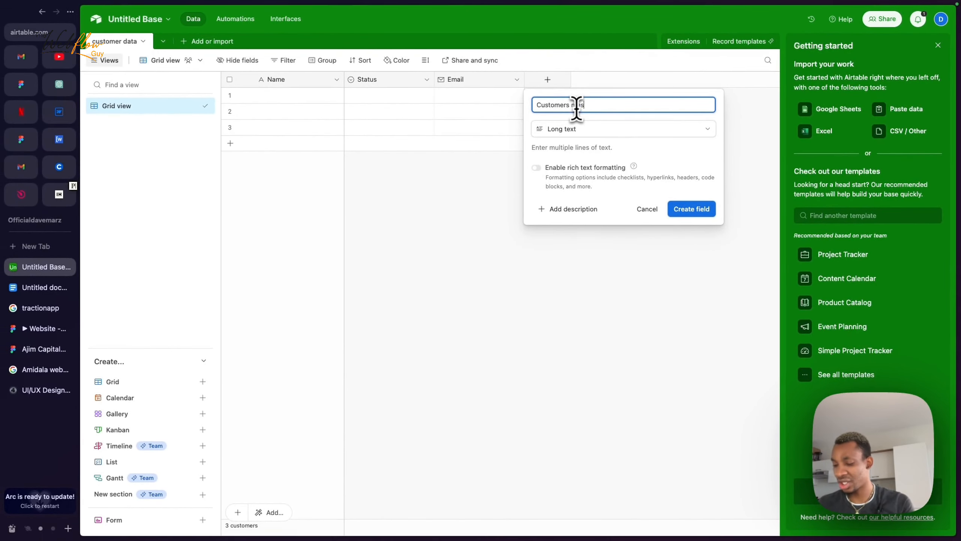
{"action": "left_click", "coordinate": [697, 211]}
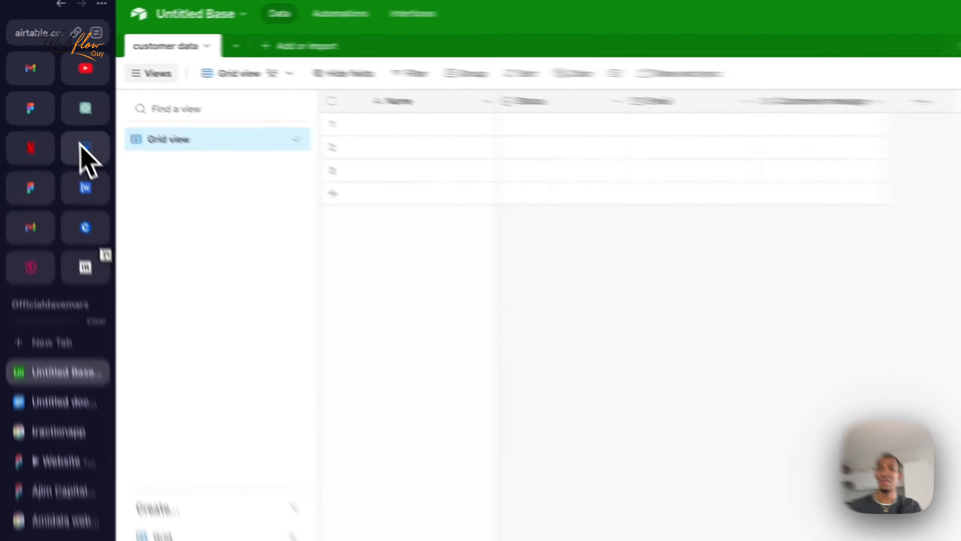
{"action": "left_click", "coordinate": [59, 112]}
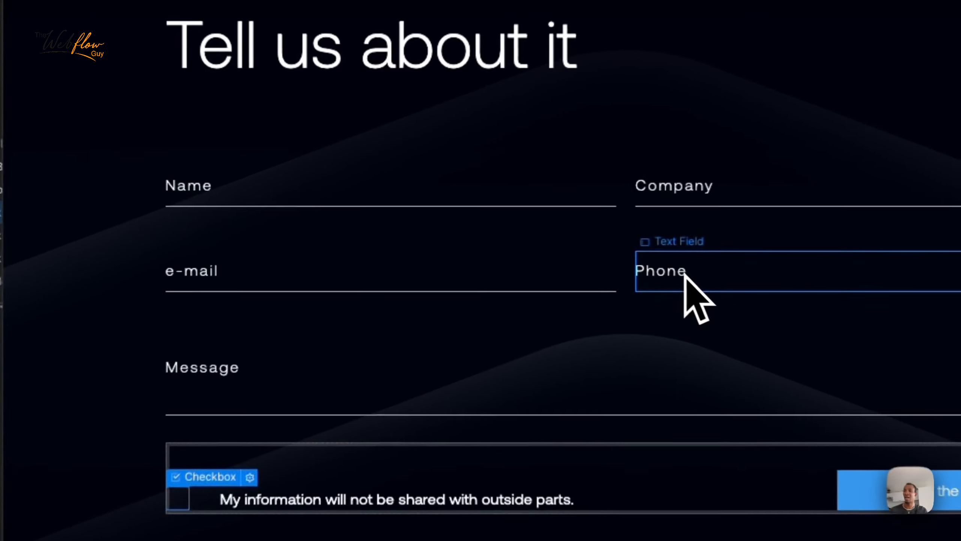
Step: After checking the form's Phone input, add a Phone number field named 'phone number'
{"action": "left_click", "coordinate": [541, 250]}
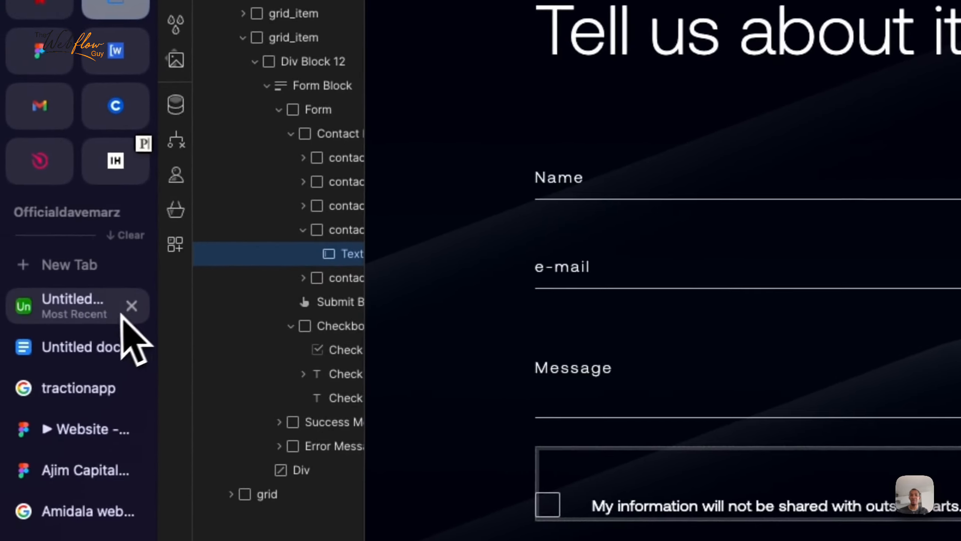
{"action": "left_click", "coordinate": [101, 358]}
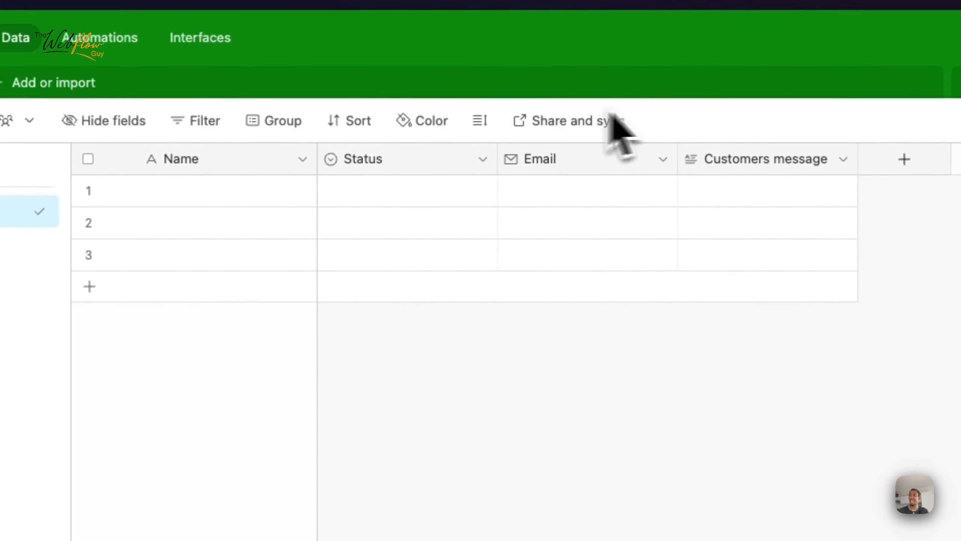
{"action": "left_click", "coordinate": [905, 160]}
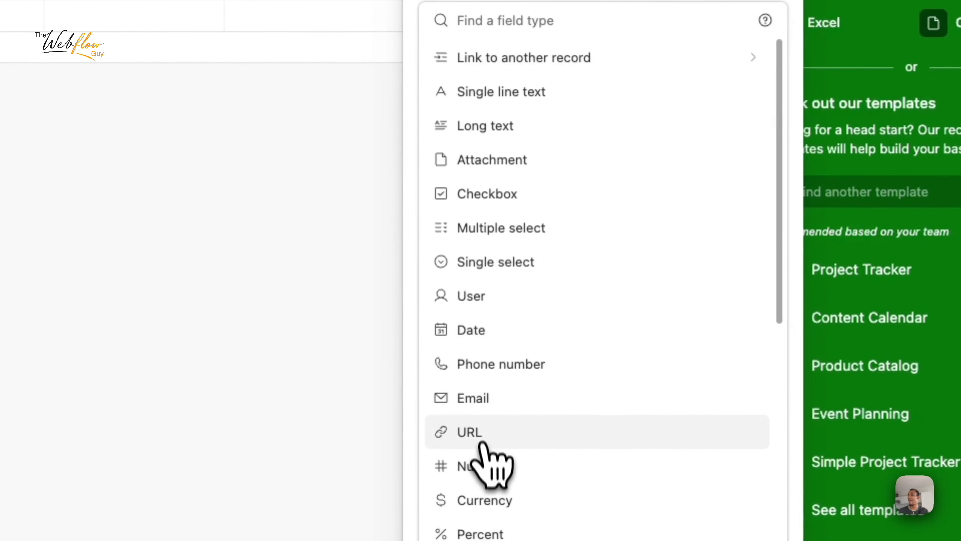
{"action": "left_click", "coordinate": [490, 366]}
{"action": "left_click", "coordinate": [499, 102]}
{"action": "type", "text": "phone"}
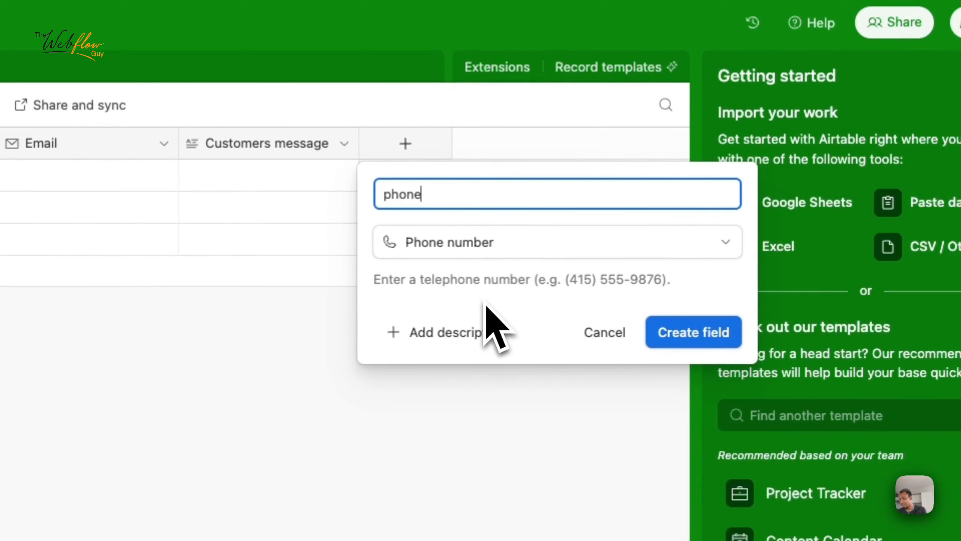
{"action": "type", "text": " number"}
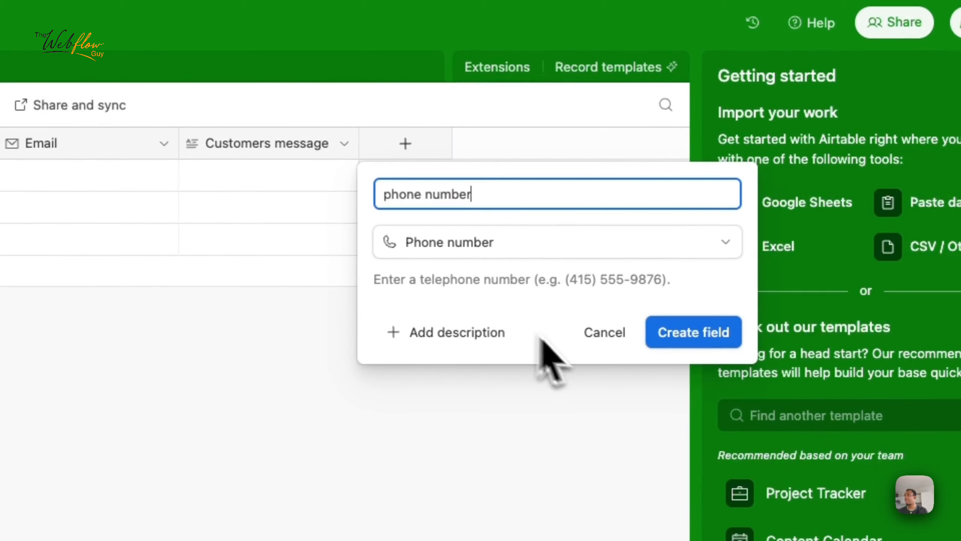
{"action": "left_click", "coordinate": [719, 333]}
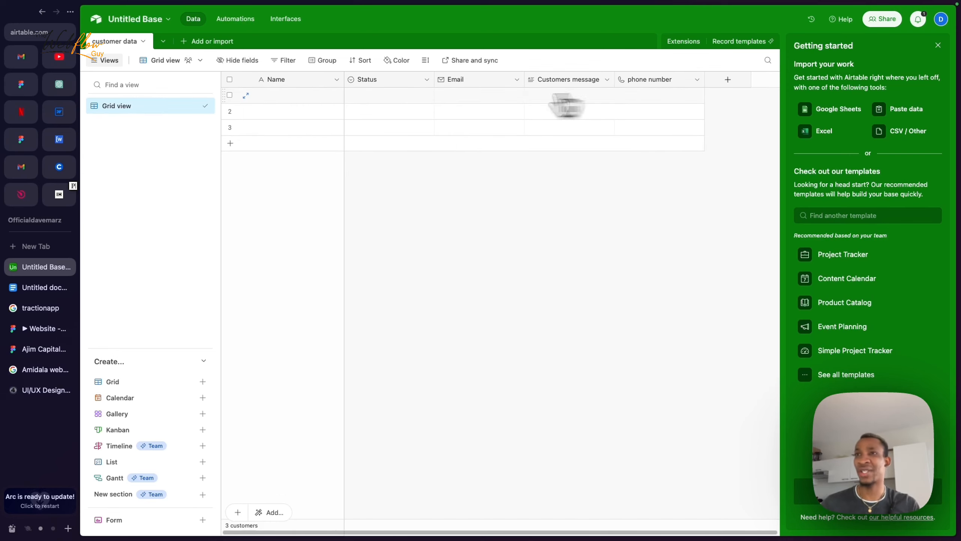
Step: Give Automation 1 a 'When webhook received' trigger and copy its example webhook URL
{"action": "left_click", "coordinate": [234, 27]}
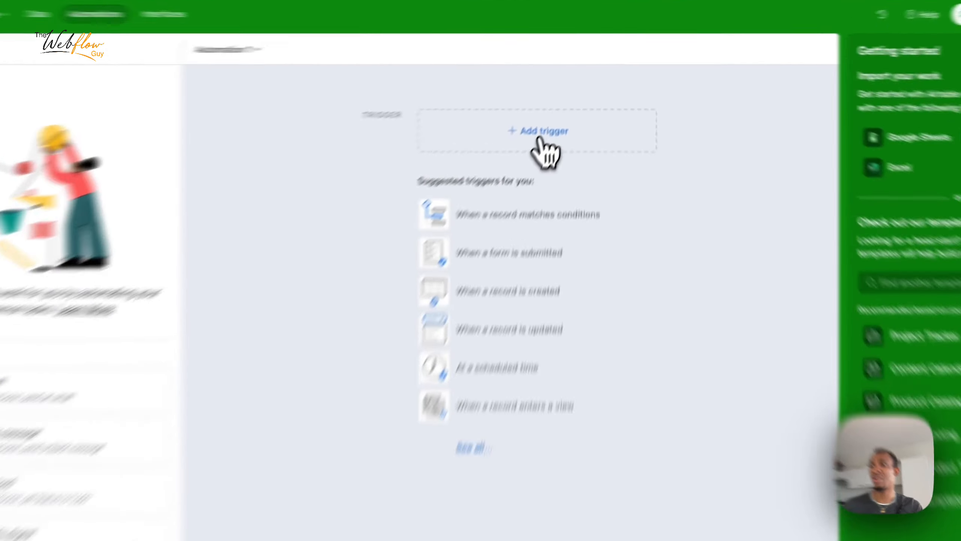
{"action": "left_click", "coordinate": [563, 108]}
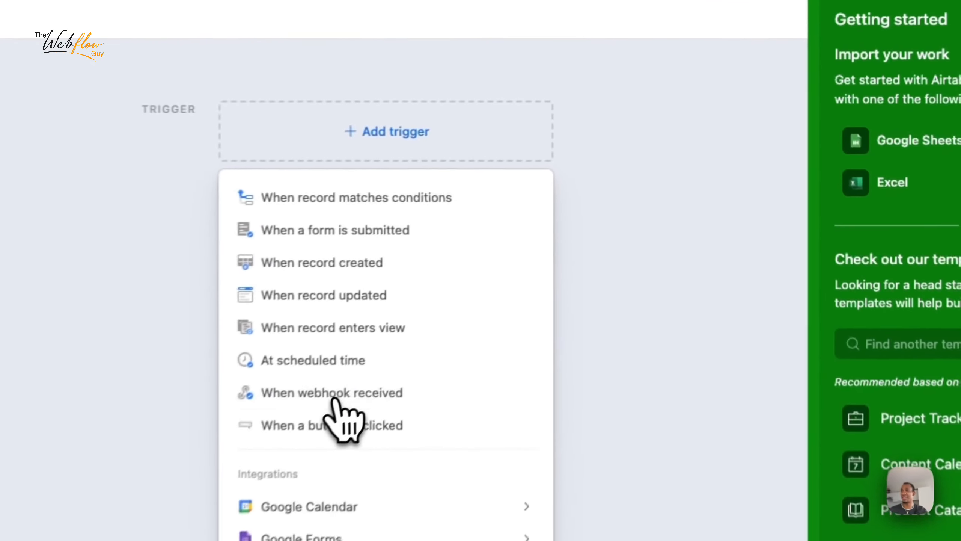
{"action": "left_click", "coordinate": [531, 242]}
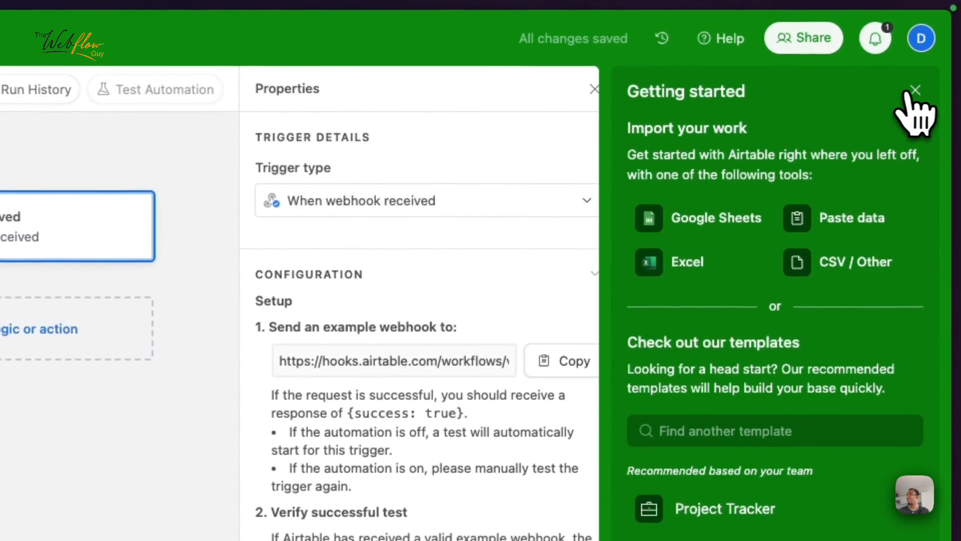
{"action": "left_click", "coordinate": [915, 90]}
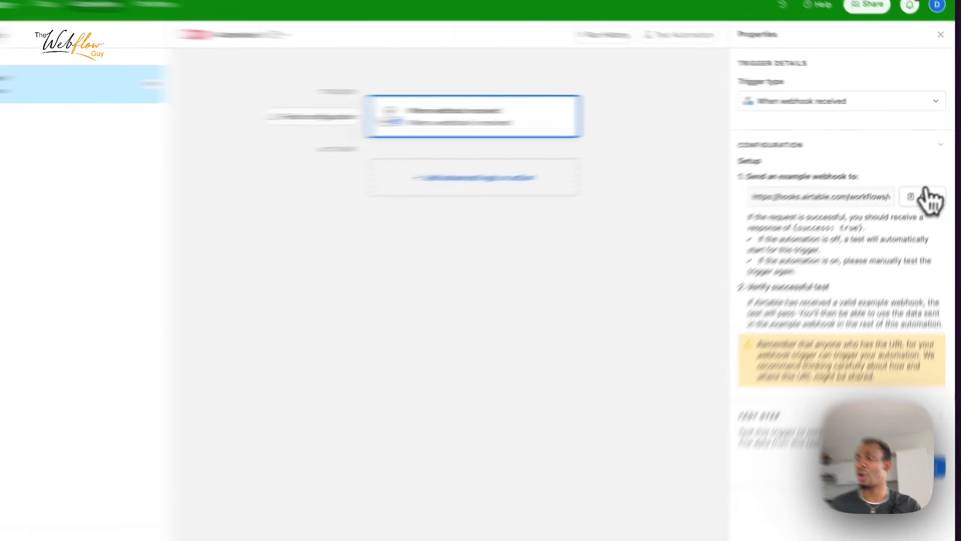
{"action": "left_click", "coordinate": [934, 181]}
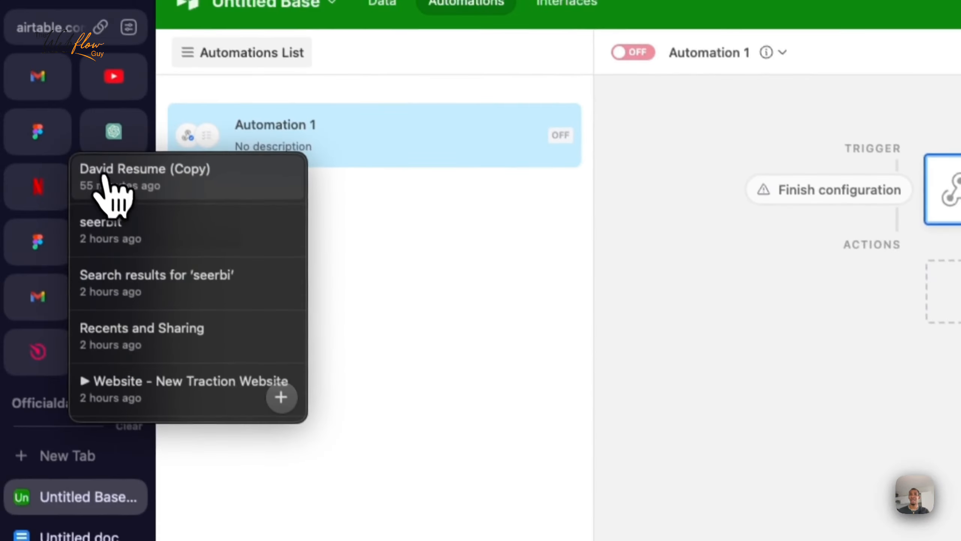
Step: Open the General site settings for the 'form' site from the Webflow Designer menu
{"action": "left_click", "coordinate": [125, 198]}
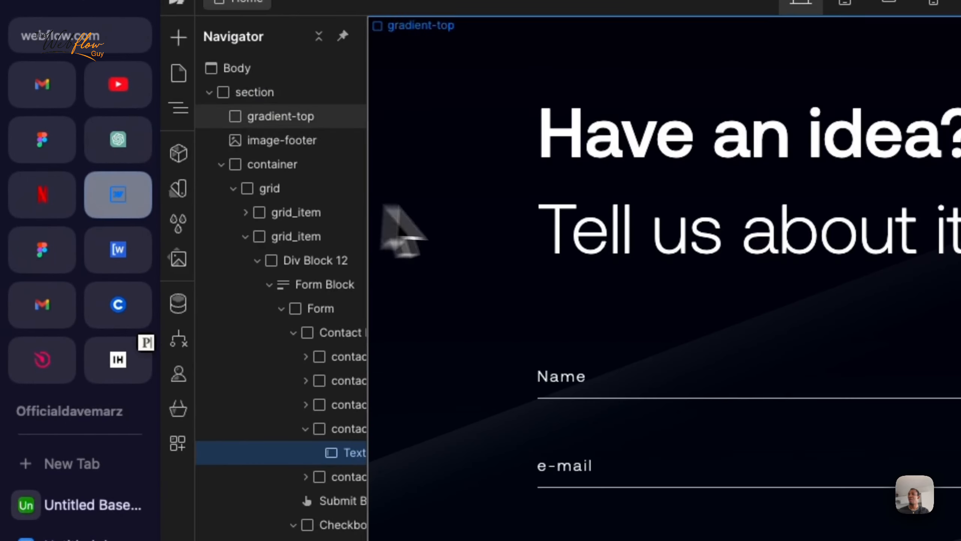
{"action": "left_click", "coordinate": [177, 26]}
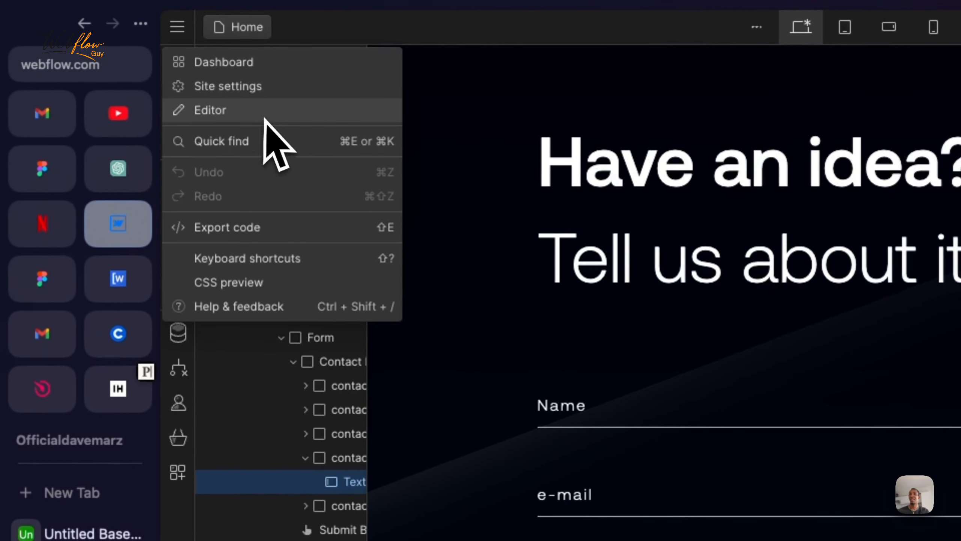
{"action": "left_click", "coordinate": [247, 95]}
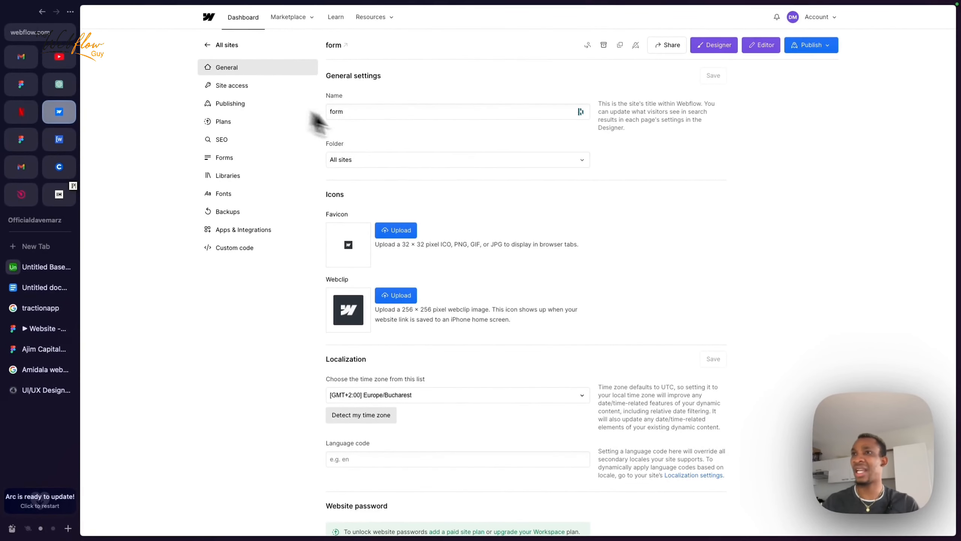
Step: In Apps & Integrations, add a Form submission webhook using the pasted Airtable webhook URL
{"action": "left_click", "coordinate": [243, 230]}
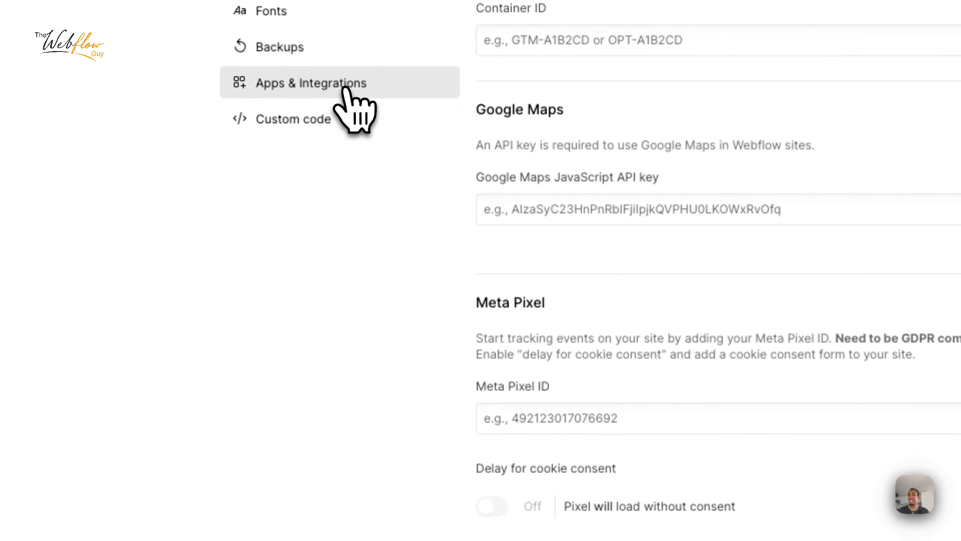
{"action": "scroll", "coordinate": [497, 215], "scroll_direction": "down", "scroll_amount": 10}
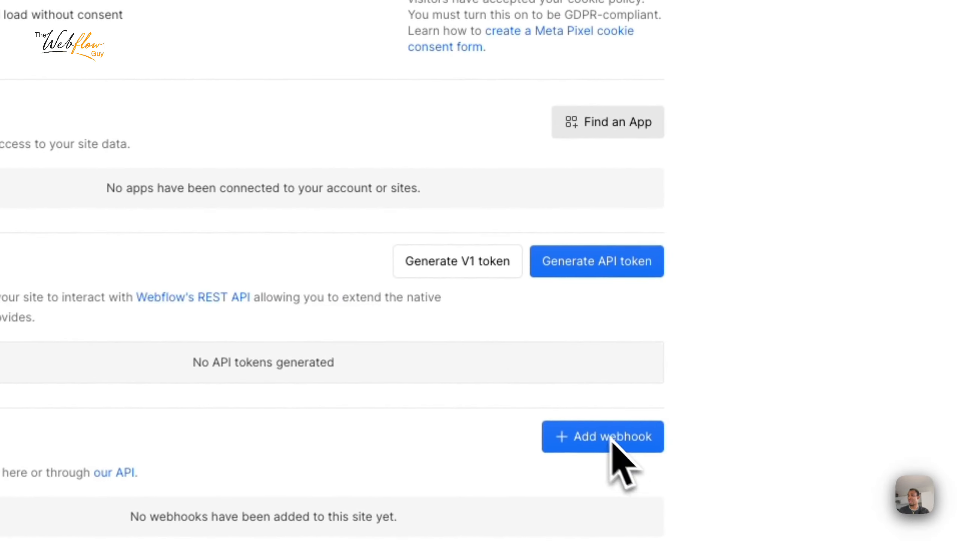
{"action": "left_click", "coordinate": [840, 397]}
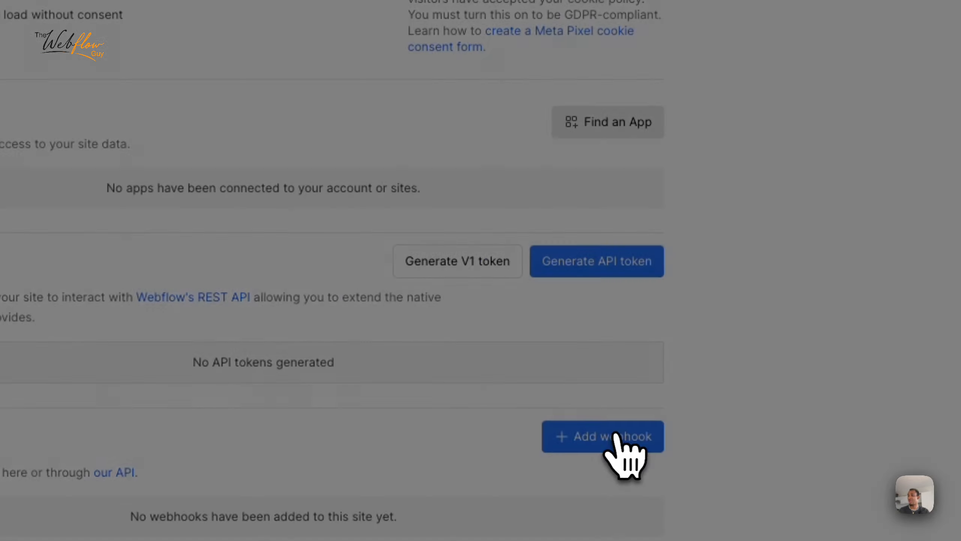
{"action": "left_click", "coordinate": [492, 156]}
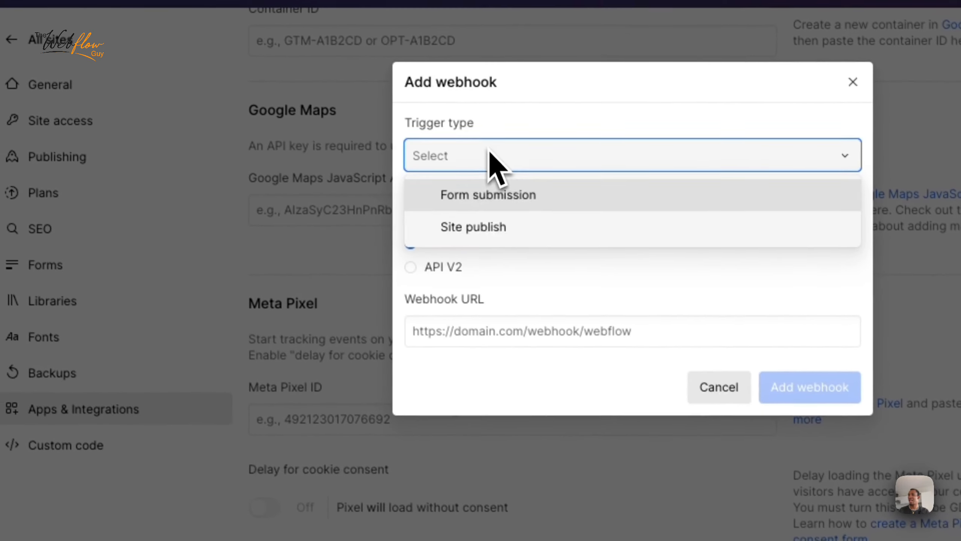
{"action": "left_click", "coordinate": [501, 202]}
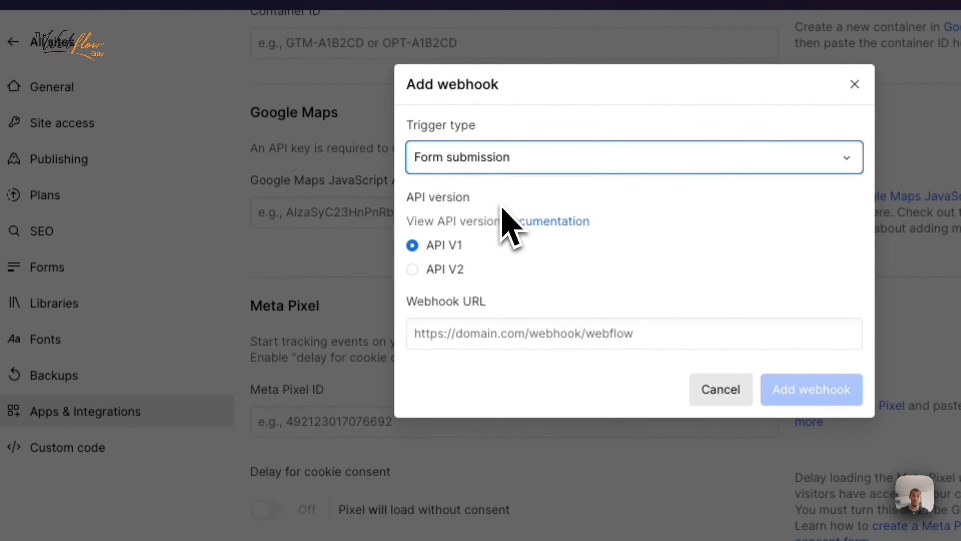
{"action": "left_click", "coordinate": [485, 328]}
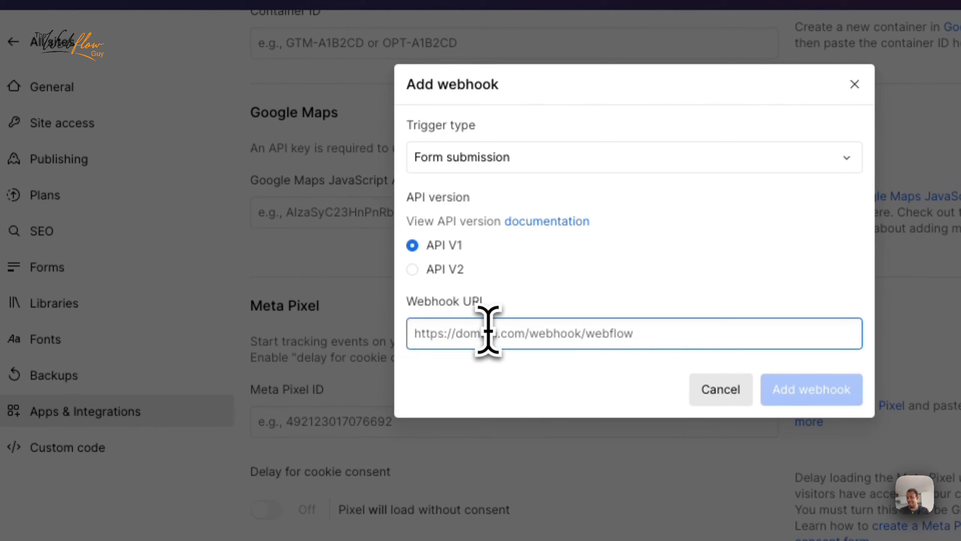
{"action": "key", "text": "ctrl+v"}
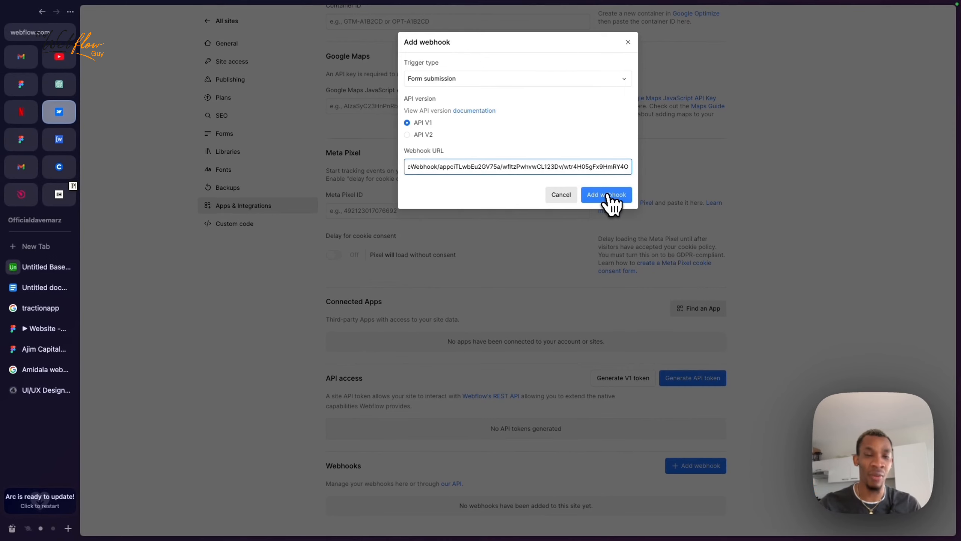
{"action": "left_click", "coordinate": [610, 194]}
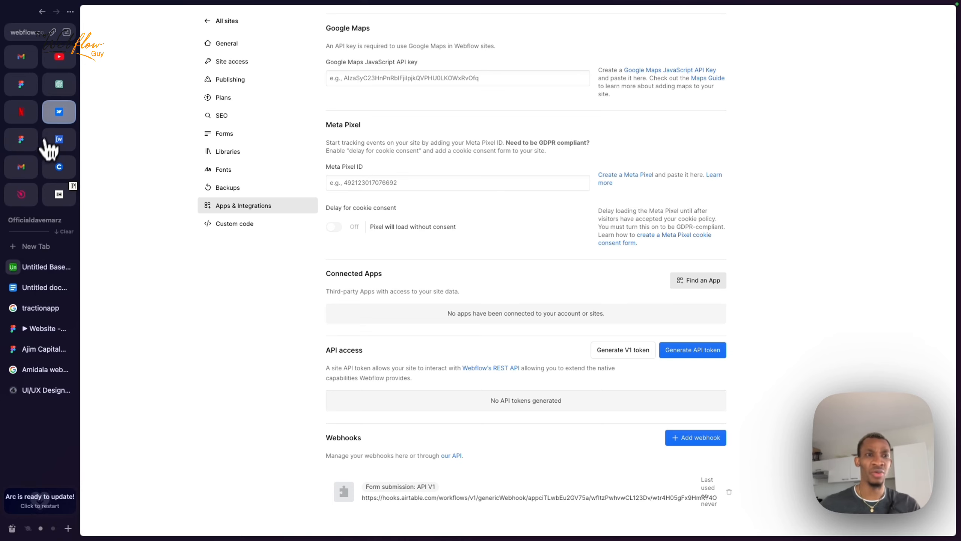
{"action": "scroll", "coordinate": [343, 112], "scroll_direction": "up", "scroll_amount": 6}
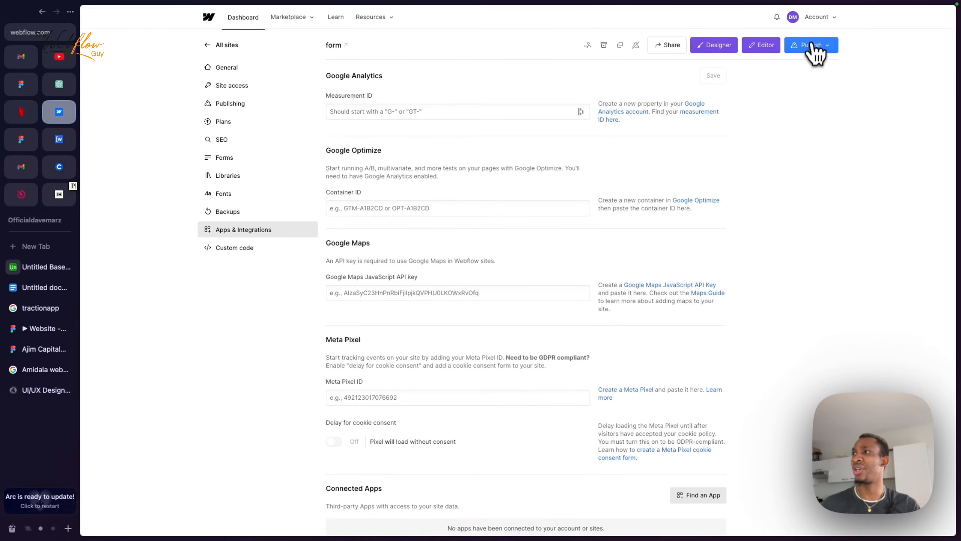
Step: Publish the site to its webflow.io staging domain and open the published staging site
{"action": "left_click", "coordinate": [813, 46]}
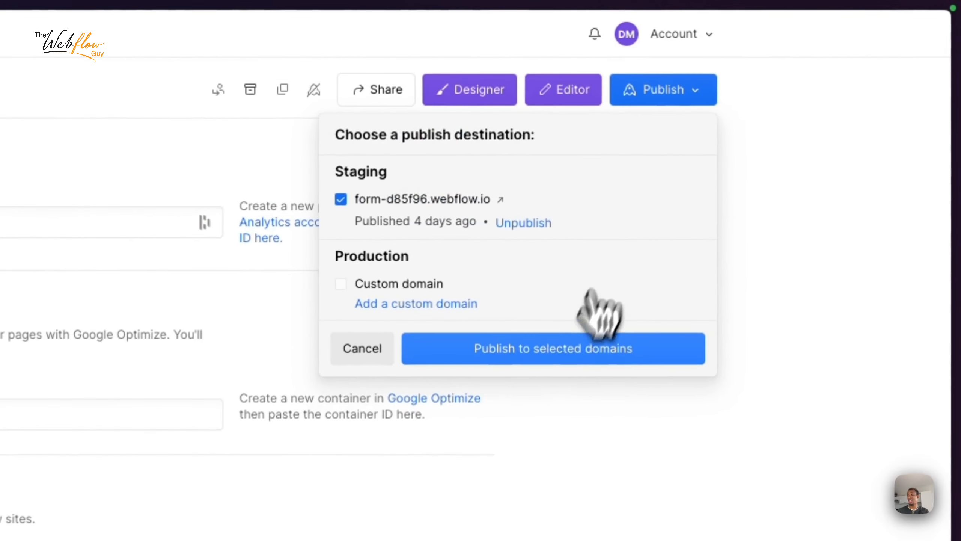
{"action": "left_click", "coordinate": [581, 347]}
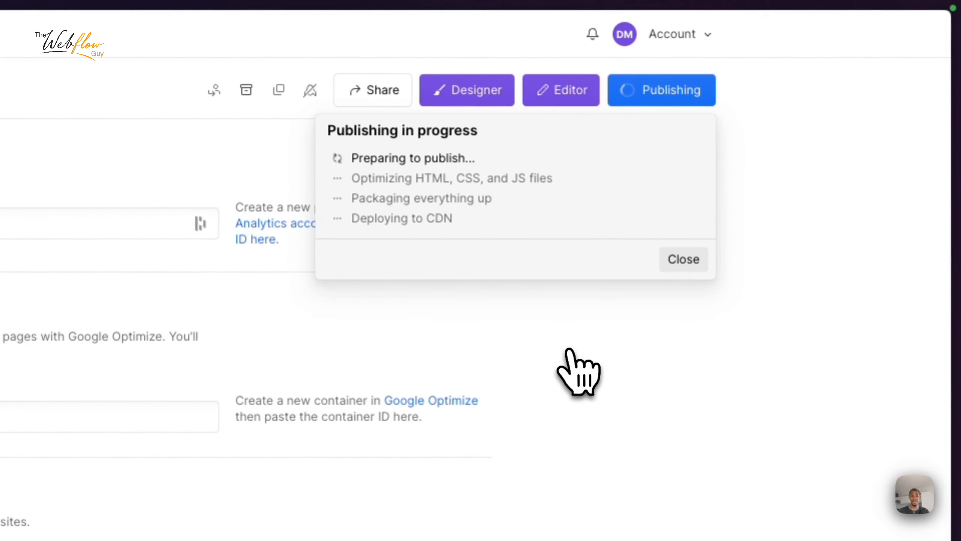
{"action": "left_click", "coordinate": [473, 93]}
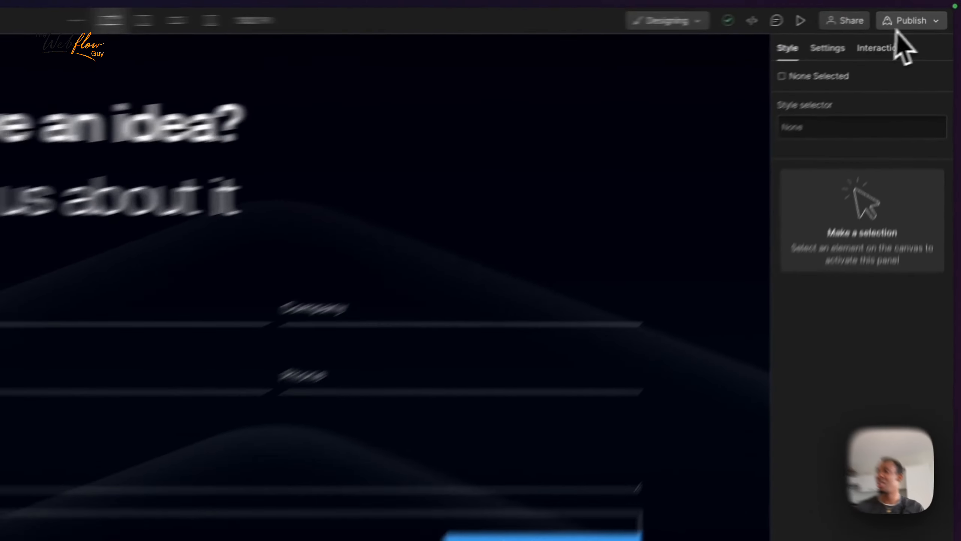
{"action": "left_click", "coordinate": [904, 22]}
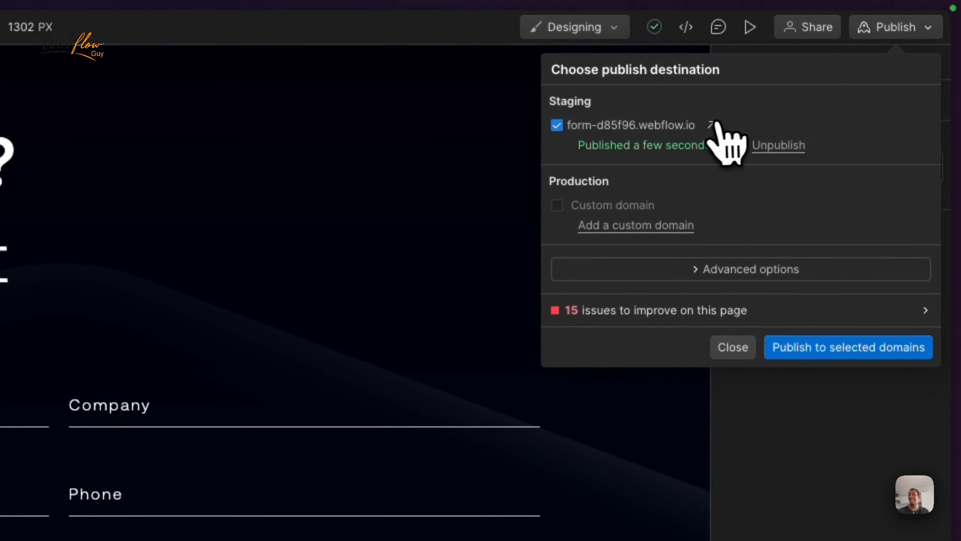
{"action": "left_click", "coordinate": [717, 125]}
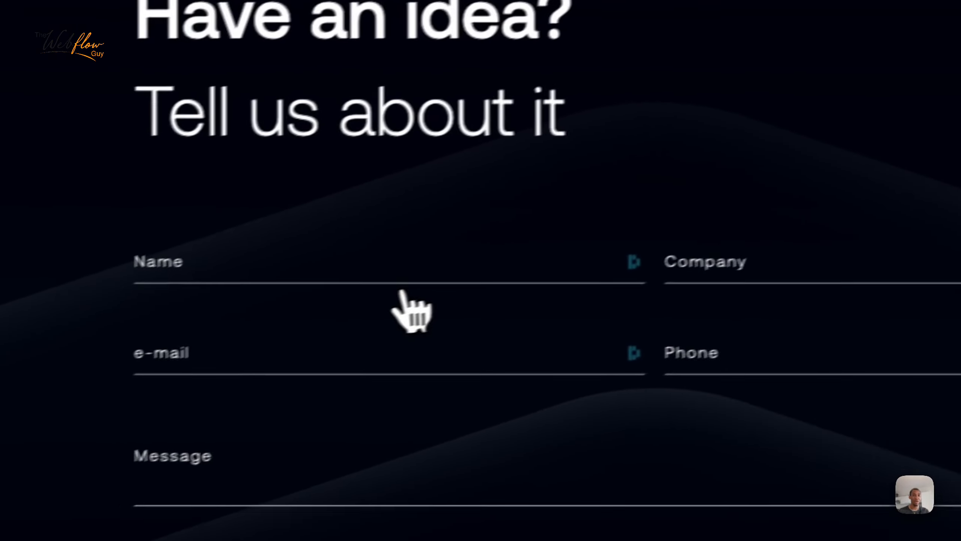
Step: Fill the live form with a test name, autofilled e-mail and phone, a message, and consent
{"action": "left_click", "coordinate": [370, 272]}
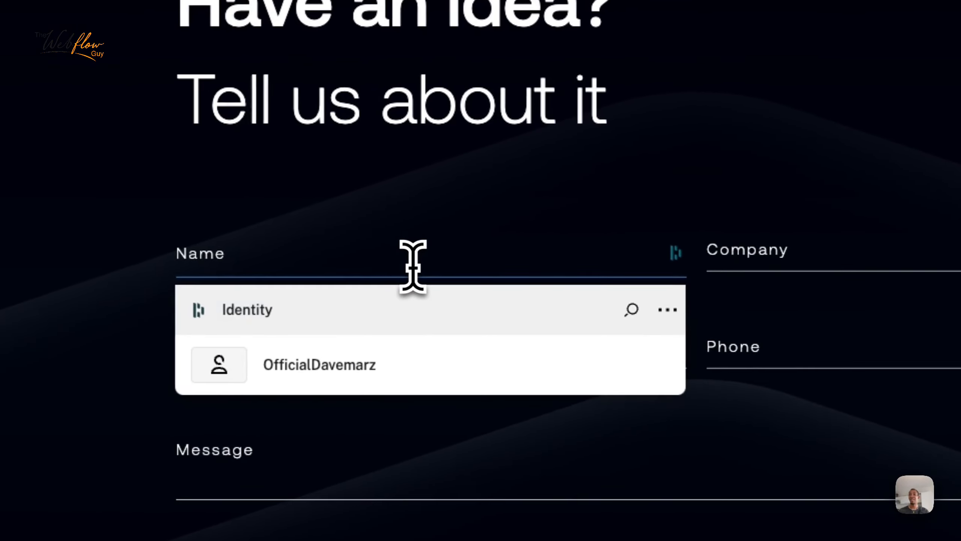
{"action": "key", "text": "Escape"}
{"action": "type", "text": "David"}
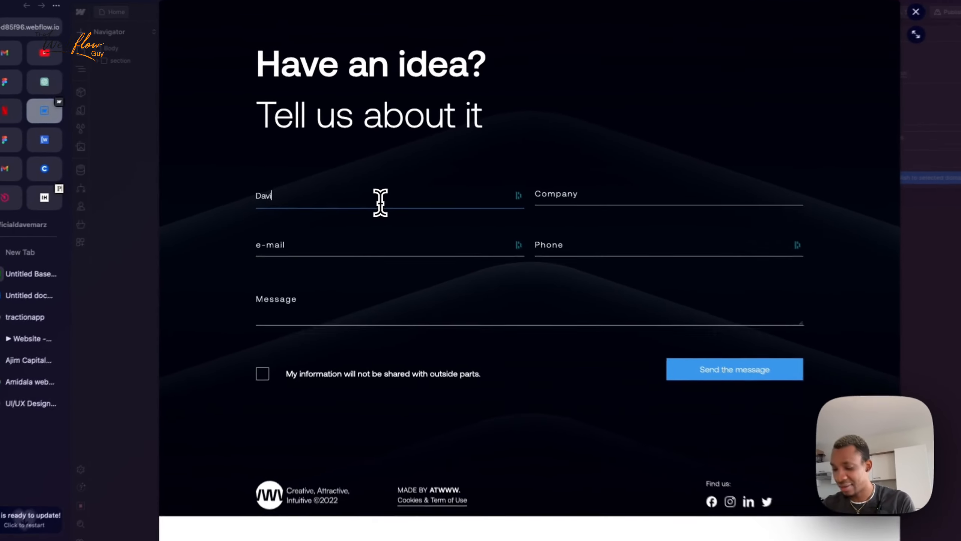
{"action": "key", "text": "Tab"}
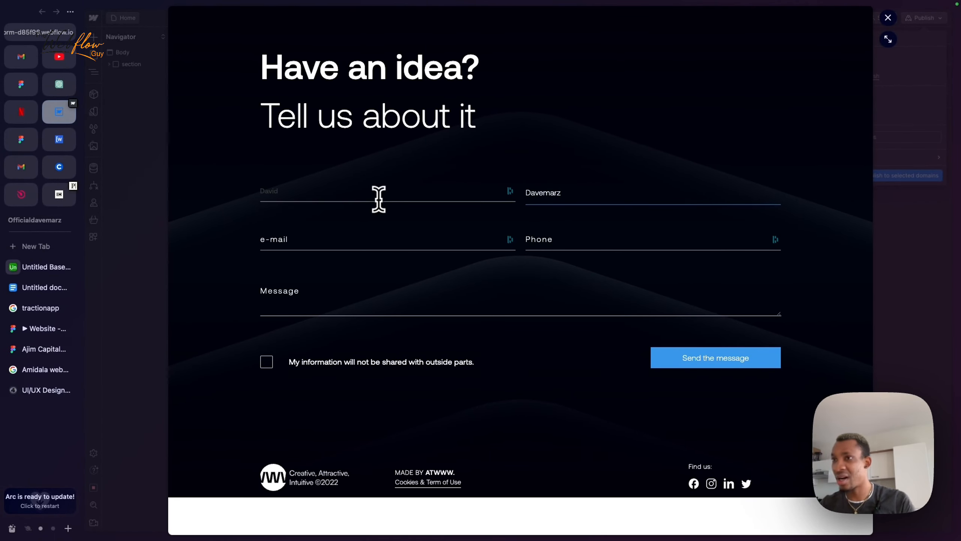
{"action": "left_click", "coordinate": [288, 238]}
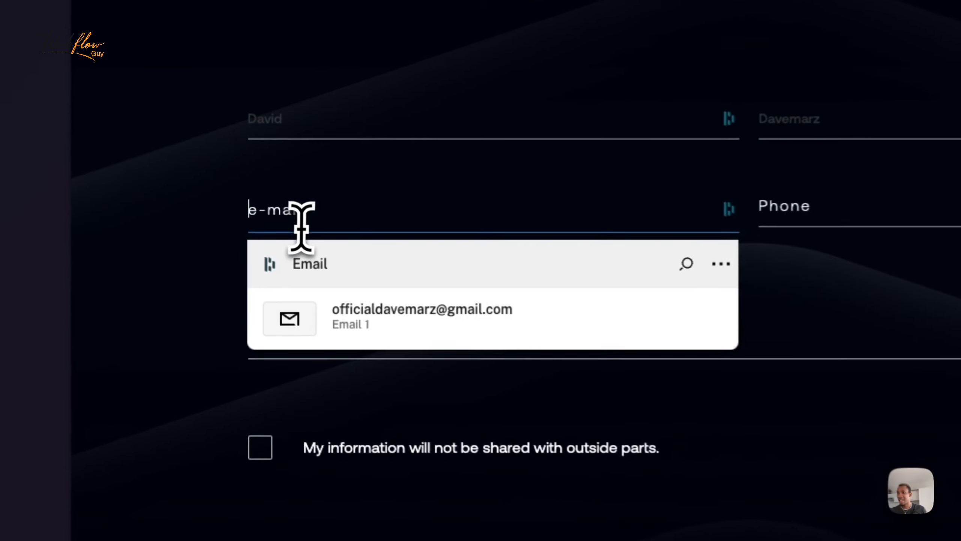
{"action": "left_click", "coordinate": [407, 317]}
{"action": "left_click", "coordinate": [494, 324]}
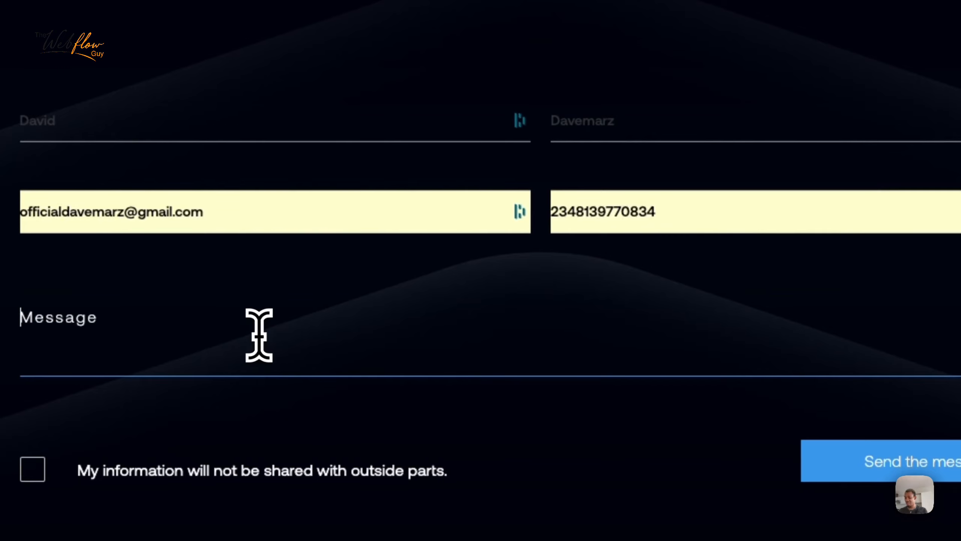
{"action": "type", "text": "Hi, i am David. Can i know more about your business"}
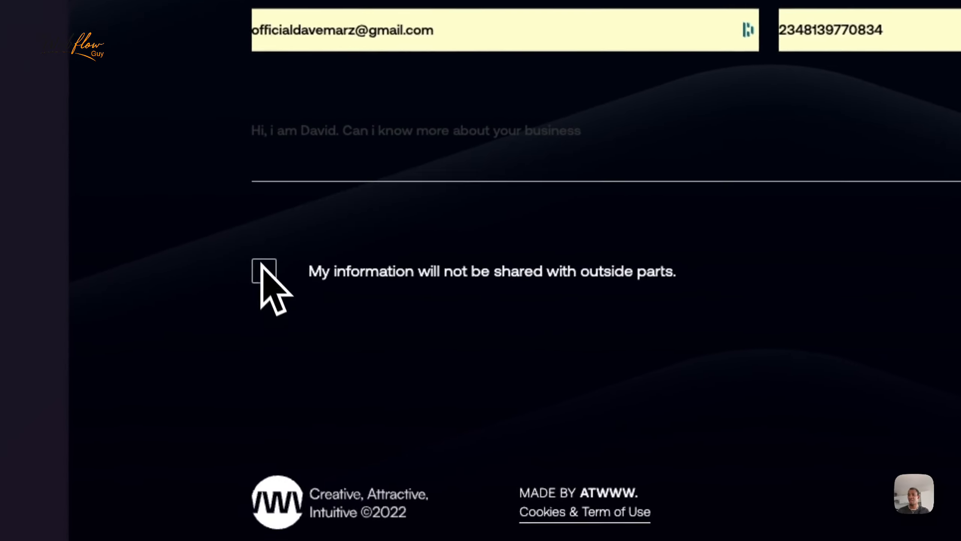
{"action": "left_click", "coordinate": [266, 365]}
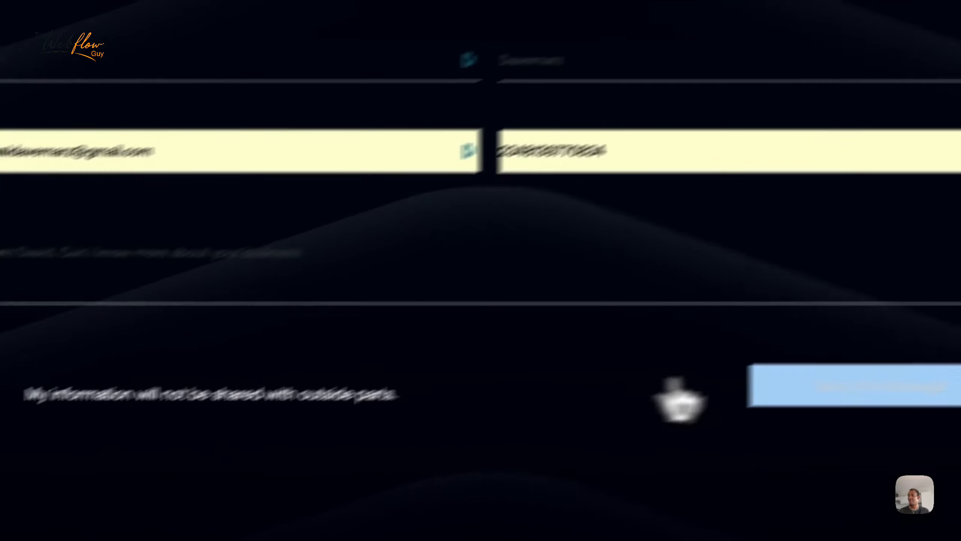
Step: Send the test message, confirm the 'Thank you! Your submission has been received!' banner, close the preview
{"action": "left_click", "coordinate": [863, 376]}
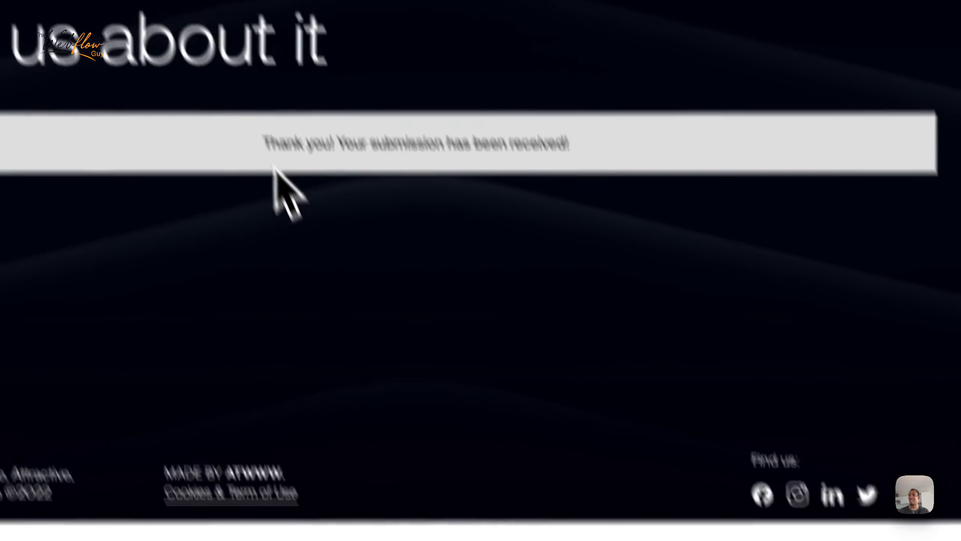
{"action": "left_click_drag", "start_coordinate": [223, 63], "coordinate": [525, 67]}
{"action": "left_click_drag", "start_coordinate": [624, 263], "coordinate": [645, 265]}
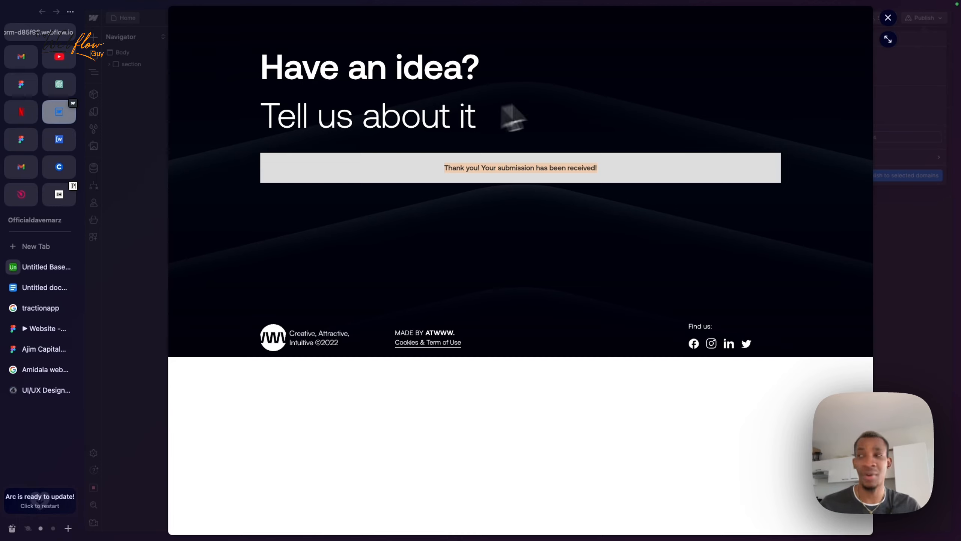
{"action": "left_click", "coordinate": [887, 17]}
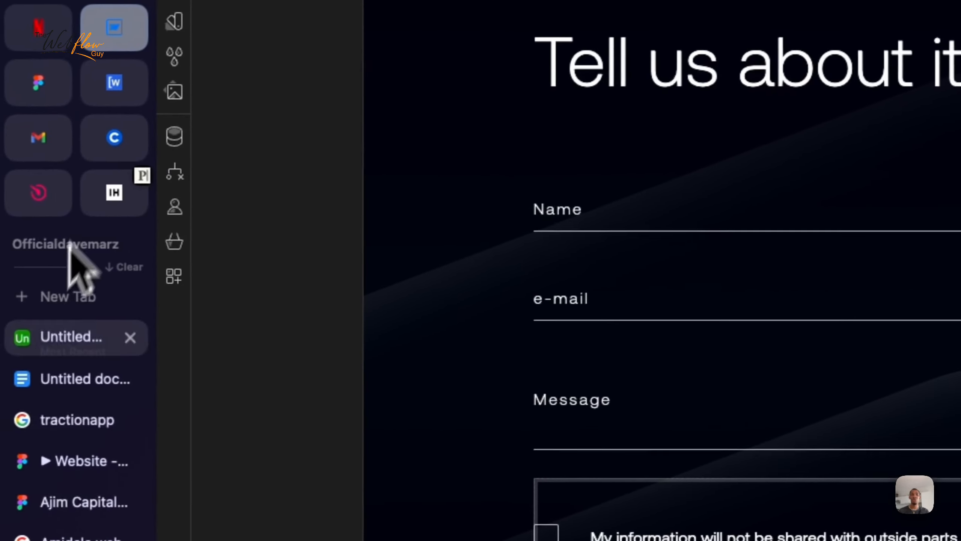
Step: Add a Create record action after the webhook trigger and show its list of available tables
{"action": "left_click", "coordinate": [59, 350]}
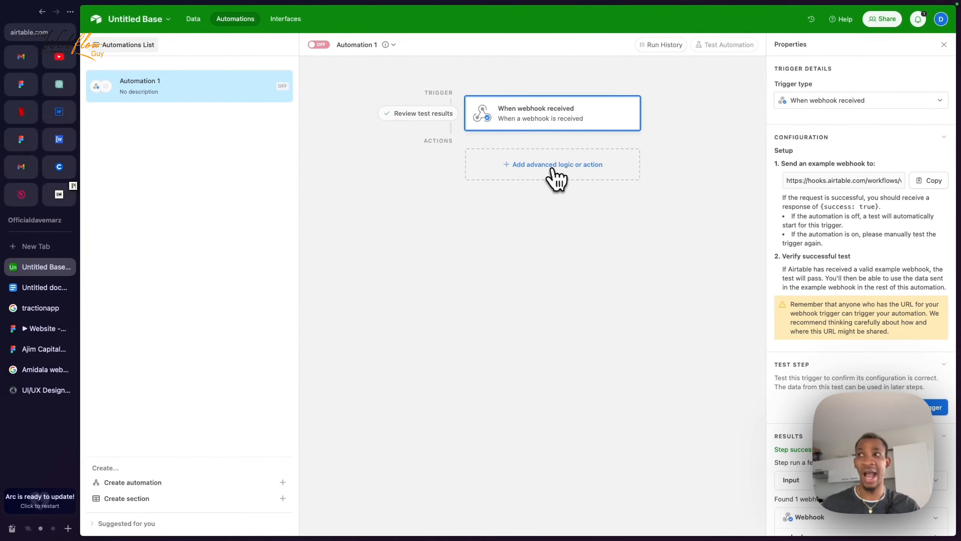
{"action": "left_click", "coordinate": [552, 169]}
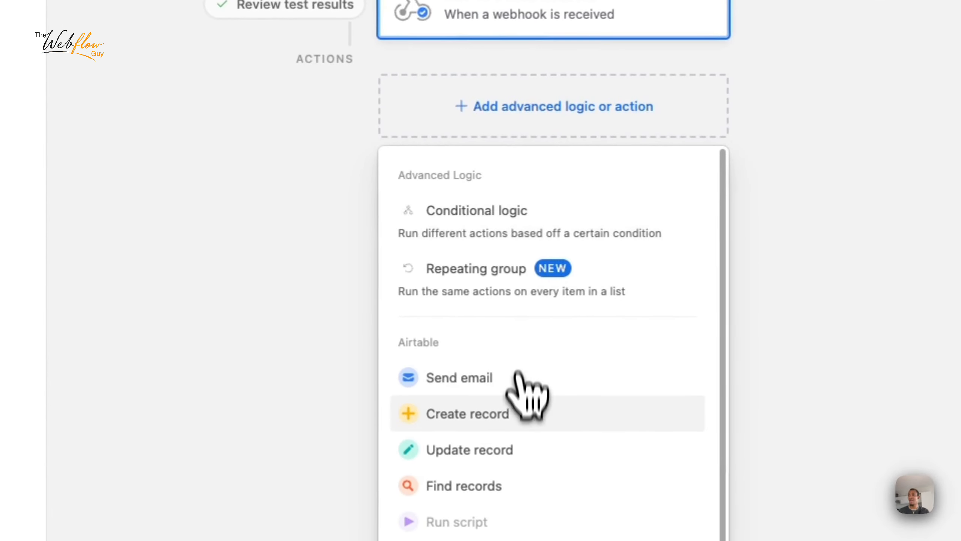
{"action": "left_click", "coordinate": [471, 419]}
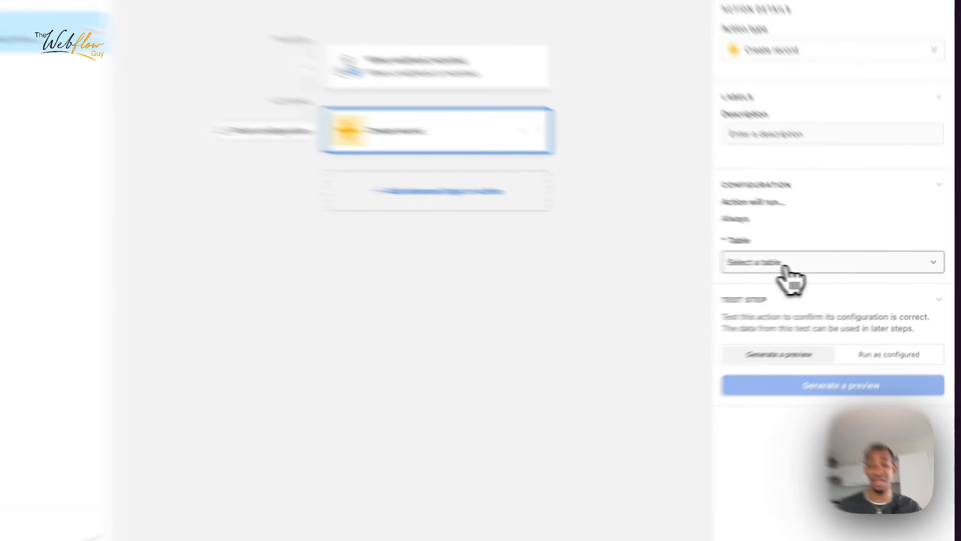
{"action": "left_click", "coordinate": [827, 267]}
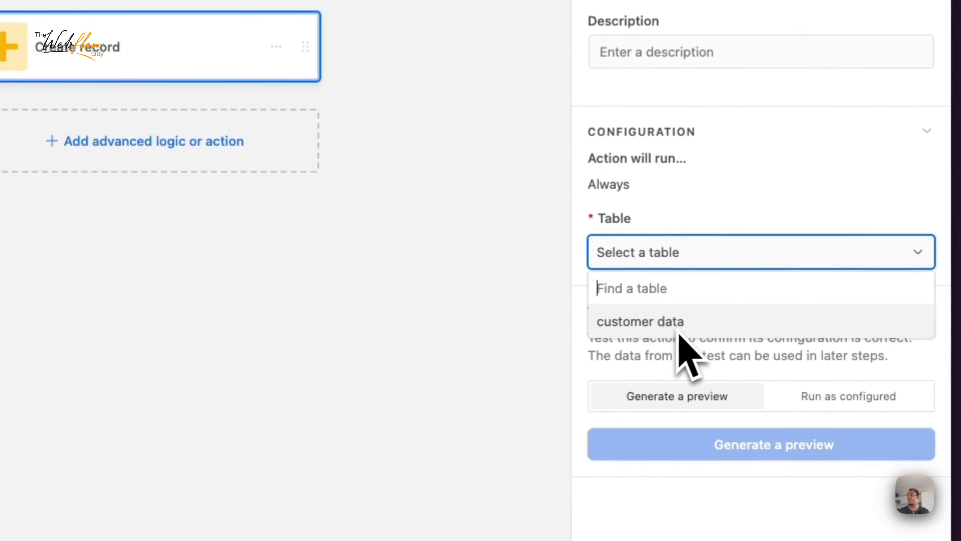
{"action": "left_click", "coordinate": [663, 218]}
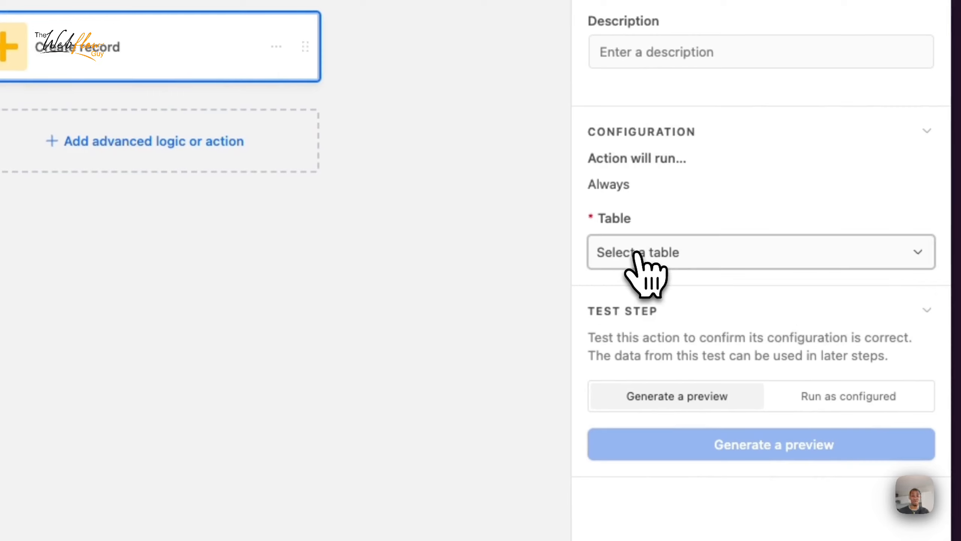
{"action": "left_click", "coordinate": [661, 256]}
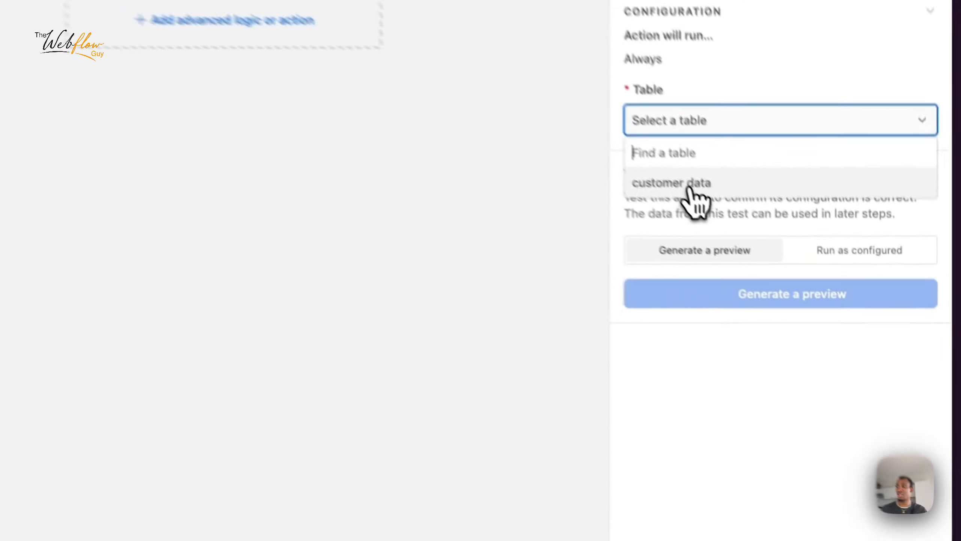
Step: Target the customer data table and map Name to the webhook's body > data > First Name 2
{"action": "left_click", "coordinate": [689, 185]}
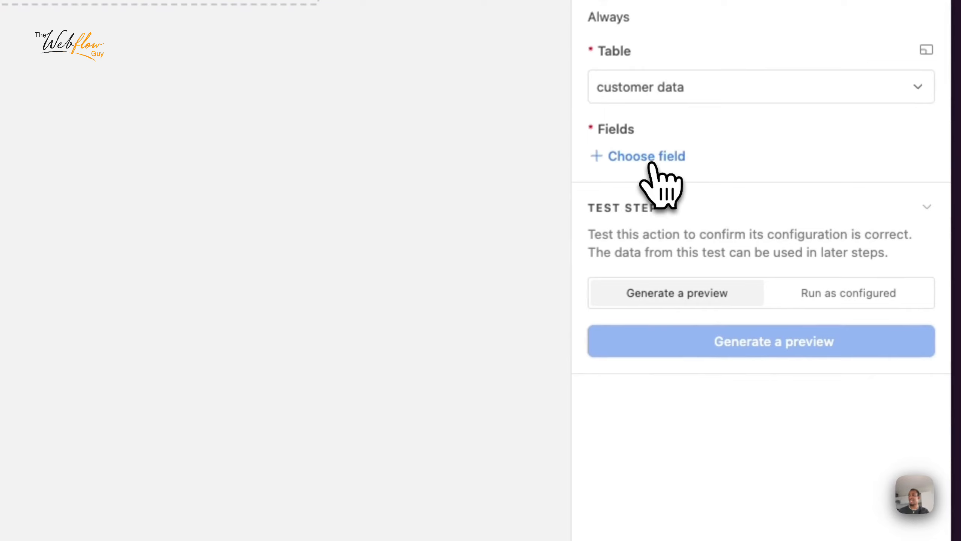
{"action": "left_click", "coordinate": [651, 162]}
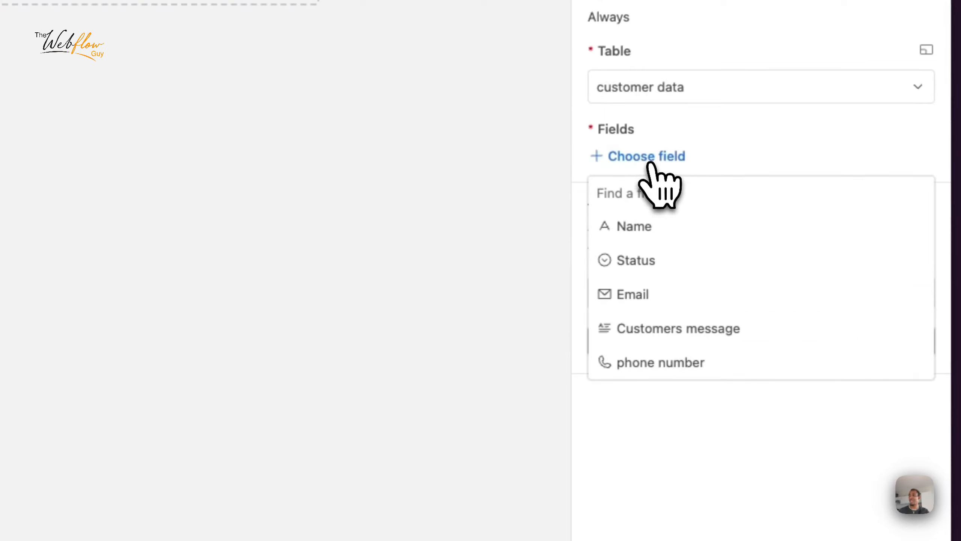
{"action": "left_click", "coordinate": [650, 227]}
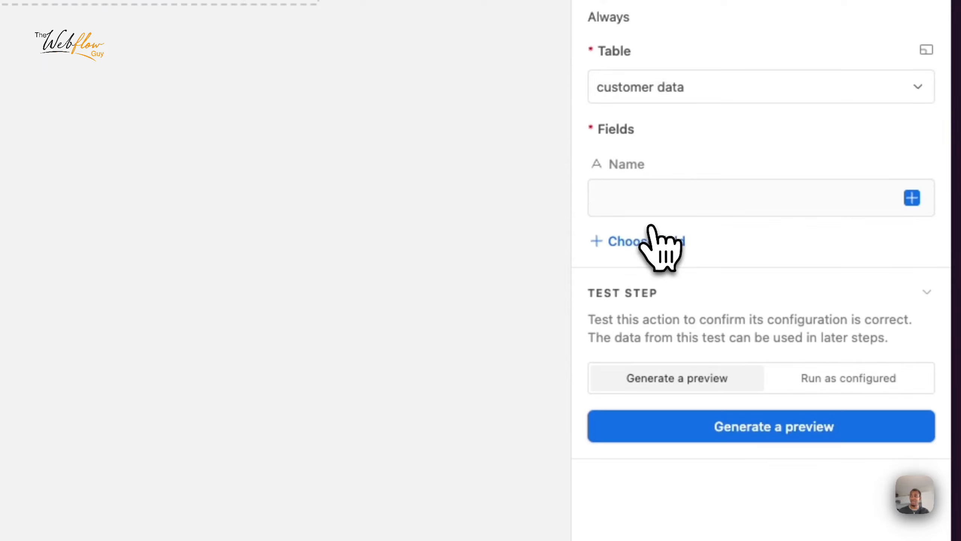
{"action": "left_click", "coordinate": [912, 197]}
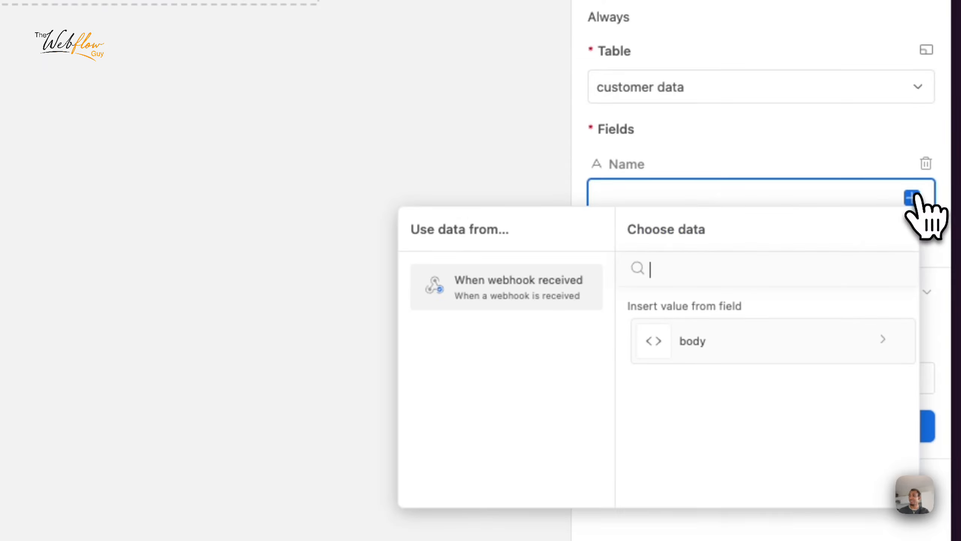
{"action": "left_click", "coordinate": [725, 199]}
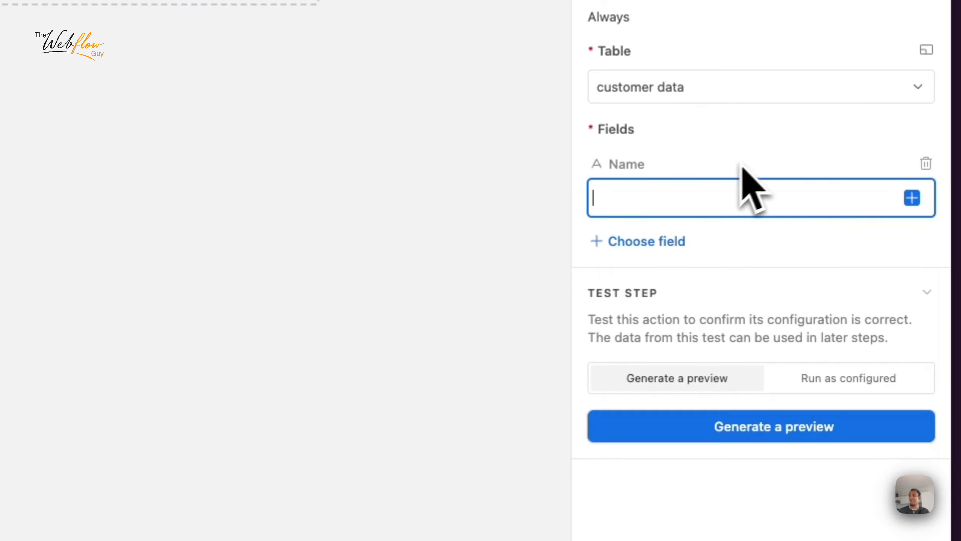
{"action": "left_click", "coordinate": [912, 197]}
{"action": "left_click", "coordinate": [732, 361]}
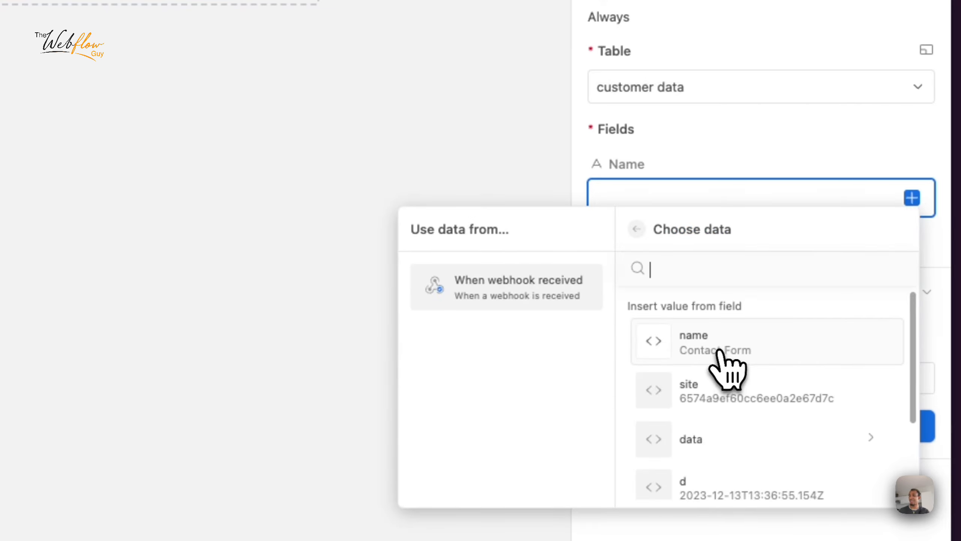
{"action": "scroll", "coordinate": [719, 365], "scroll_direction": "down", "scroll_amount": 3}
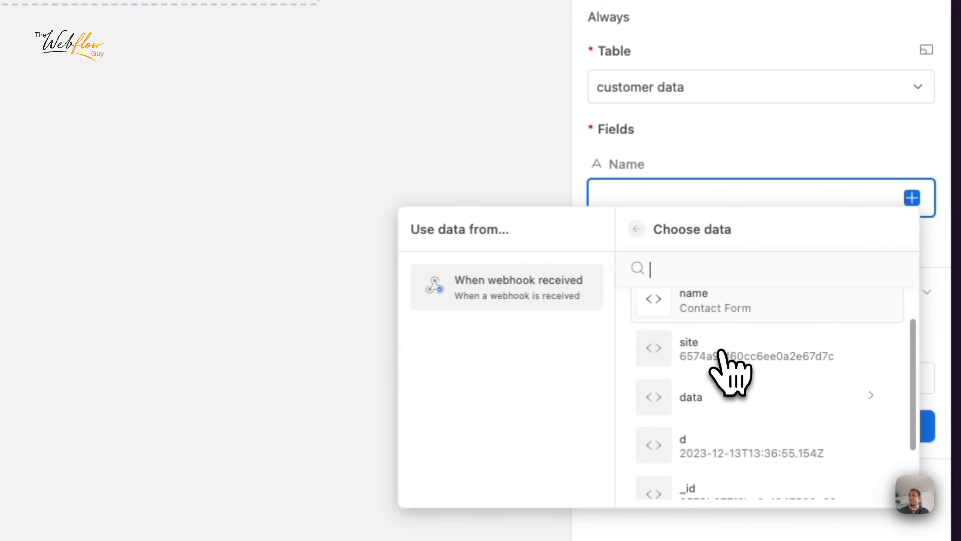
{"action": "left_click", "coordinate": [715, 392]}
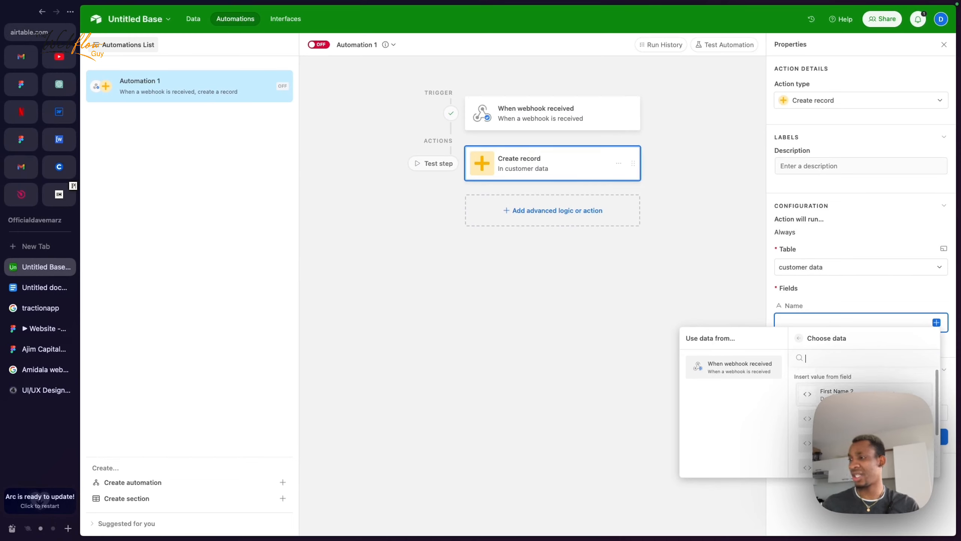
{"action": "left_click", "coordinate": [836, 394]}
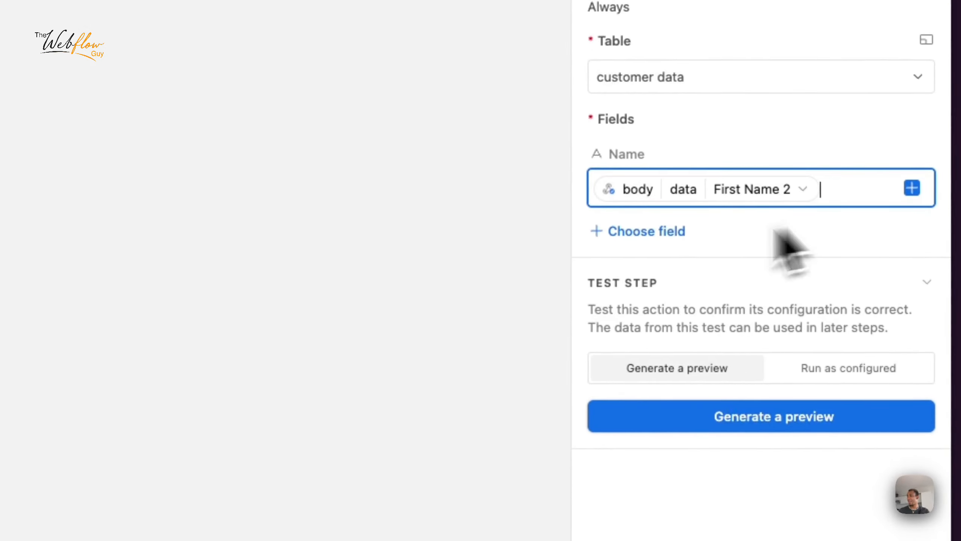
Step: Add the Email field and fill it with the webhook's body > data > Email 2
{"action": "left_click", "coordinate": [638, 233]}
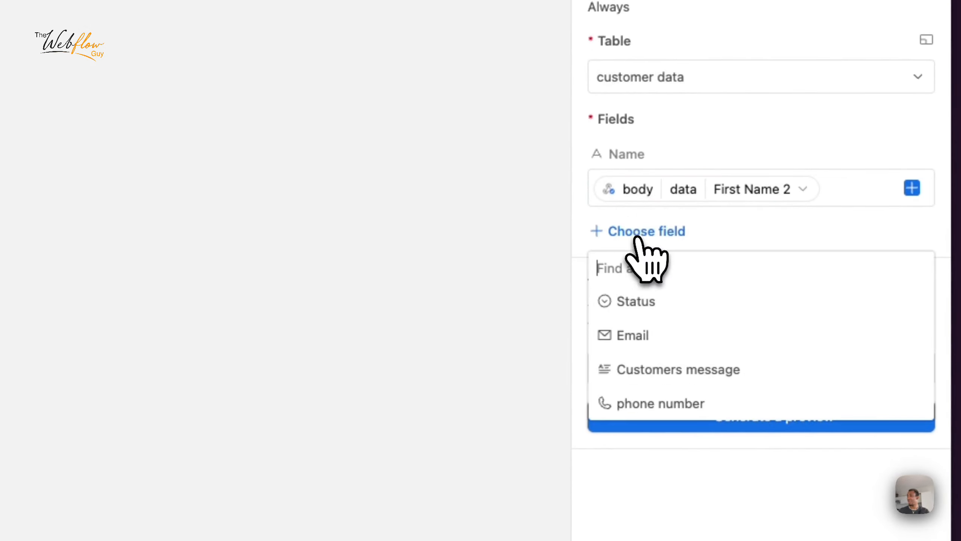
{"action": "left_click", "coordinate": [657, 337]}
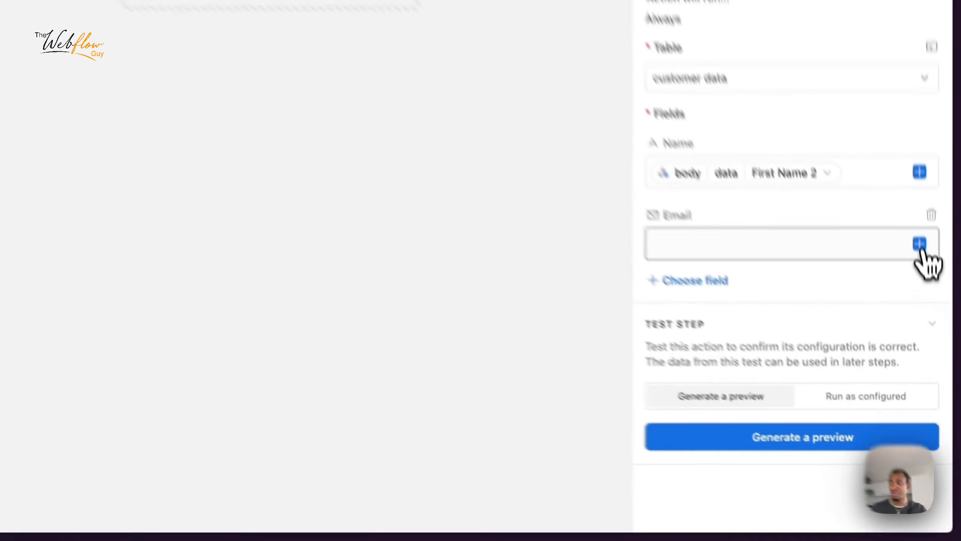
{"action": "left_click", "coordinate": [936, 365]}
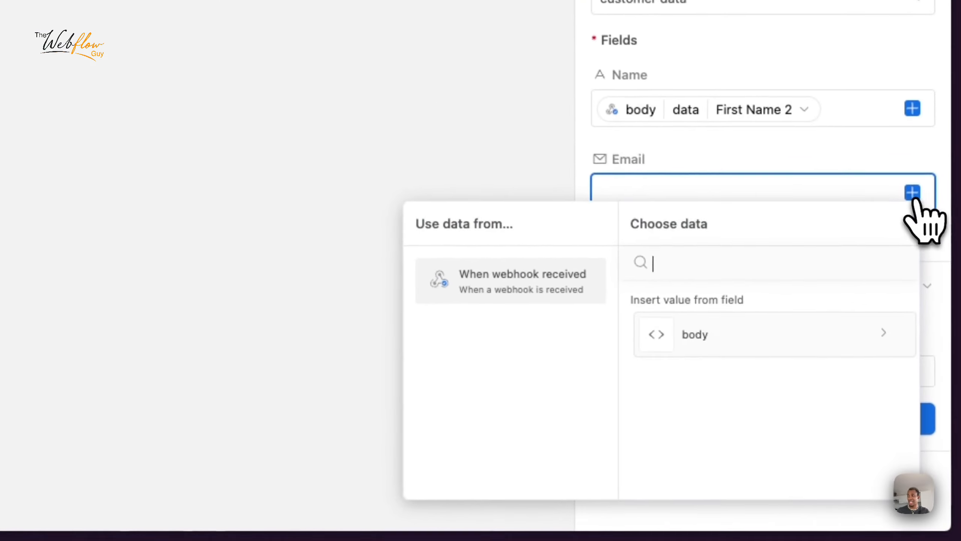
{"action": "left_click", "coordinate": [717, 335]}
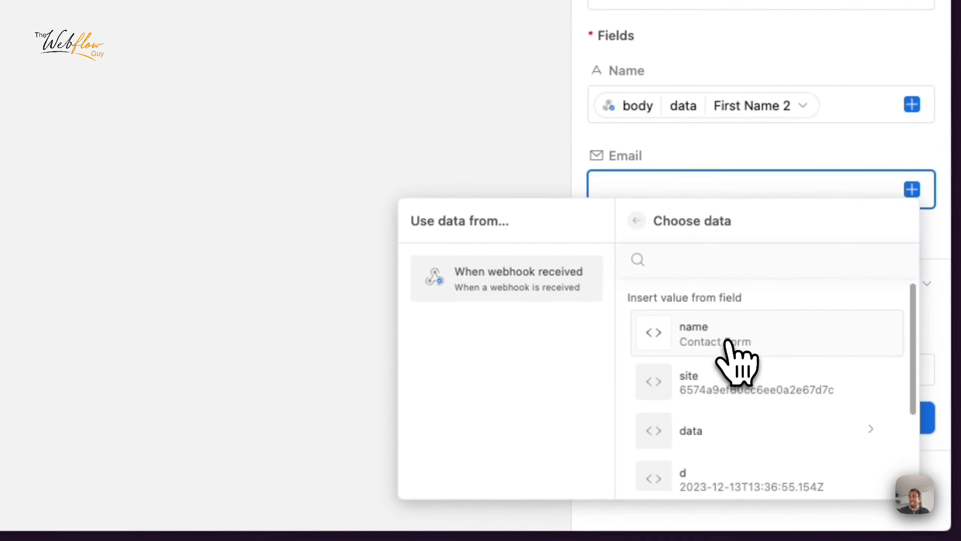
{"action": "scroll", "coordinate": [712, 362], "scroll_direction": "down", "scroll_amount": 2}
{"action": "left_click", "coordinate": [703, 361]}
{"action": "scroll", "coordinate": [708, 387], "scroll_direction": "up", "scroll_amount": 2}
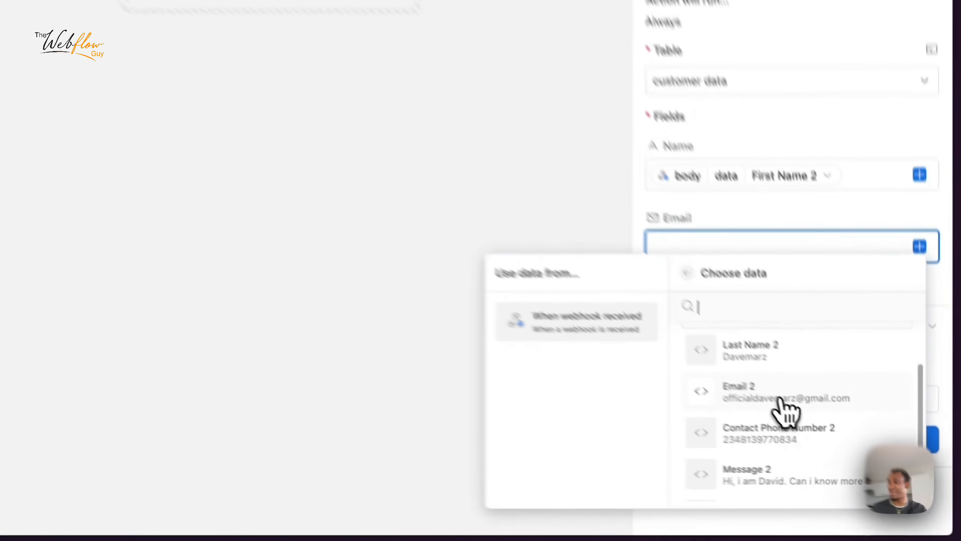
{"action": "left_click", "coordinate": [853, 460]}
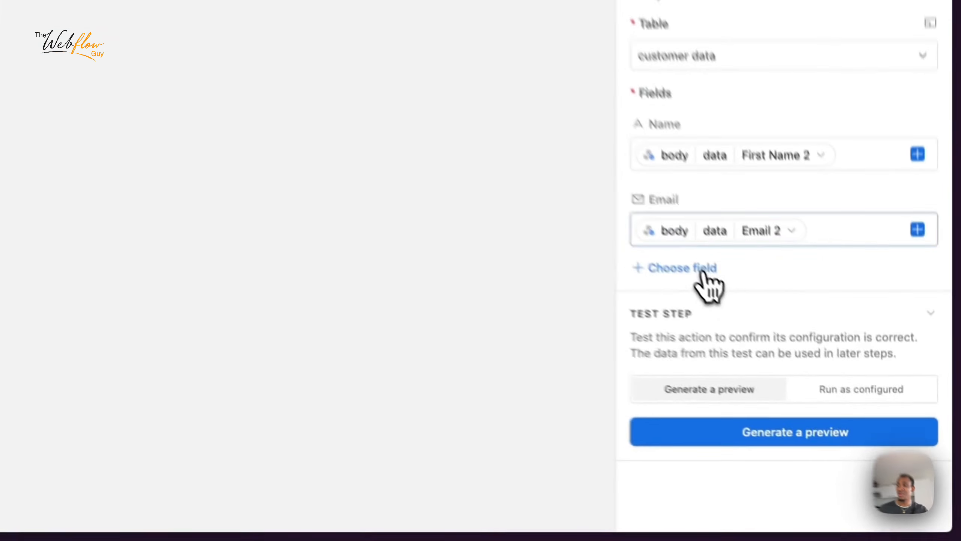
Step: Add the phone number field as Dynamic, filled from body > data > Contact Phone Number 2
{"action": "left_click", "coordinate": [804, 386]}
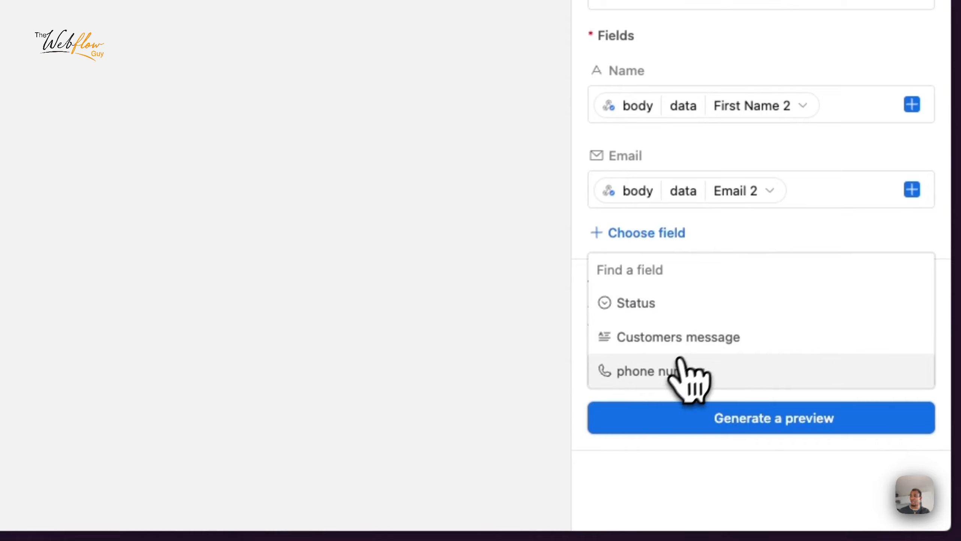
{"action": "left_click", "coordinate": [684, 370]}
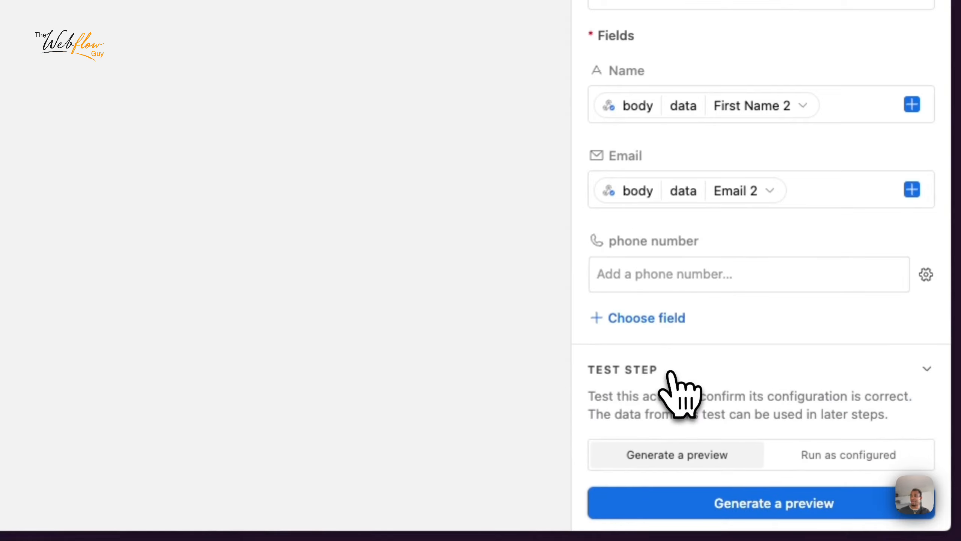
{"action": "left_click", "coordinate": [787, 280]}
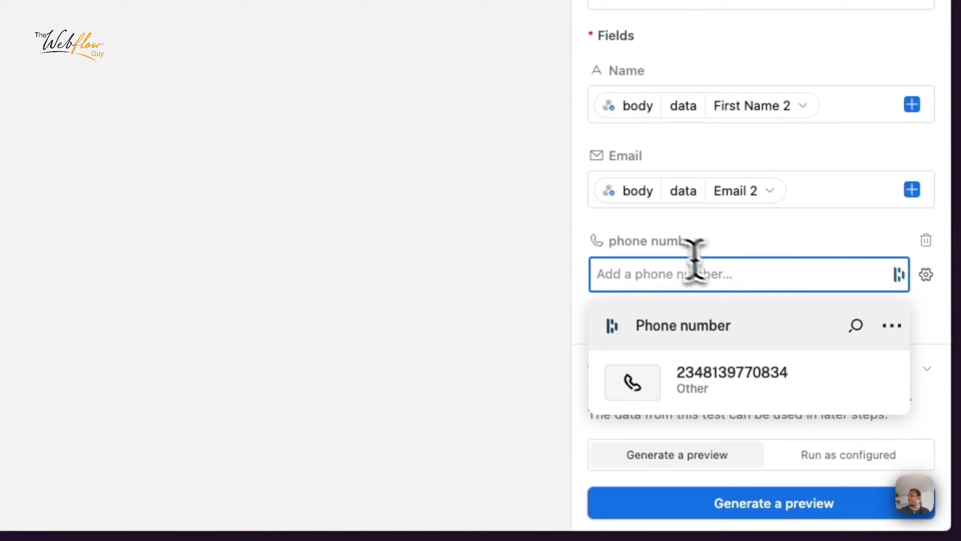
{"action": "left_click", "coordinate": [681, 249]}
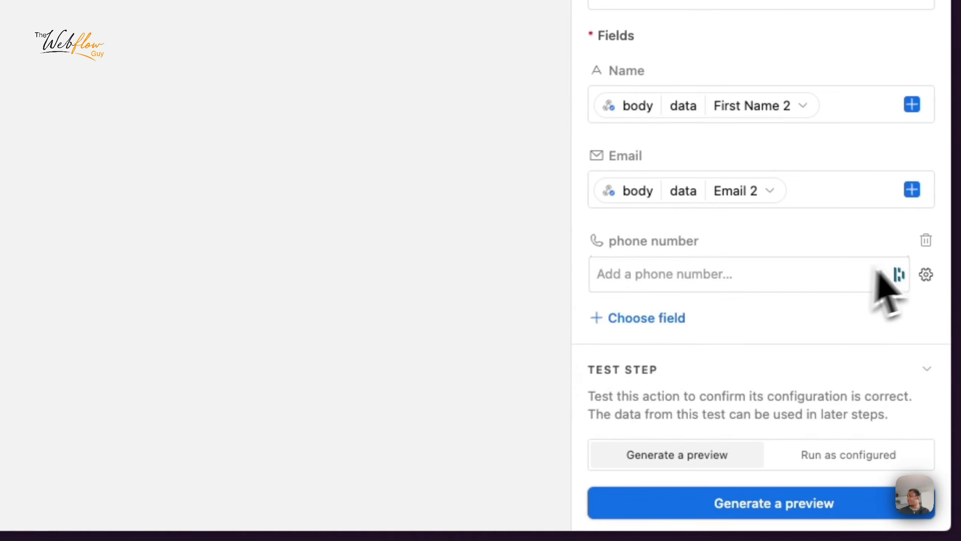
{"action": "left_click", "coordinate": [926, 274]}
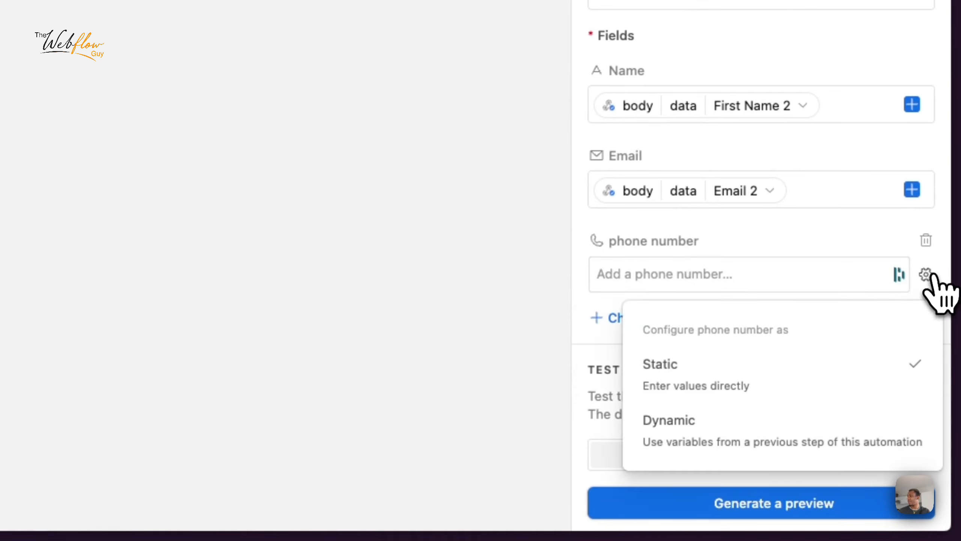
{"action": "left_click", "coordinate": [737, 421]}
{"action": "left_click", "coordinate": [888, 273]}
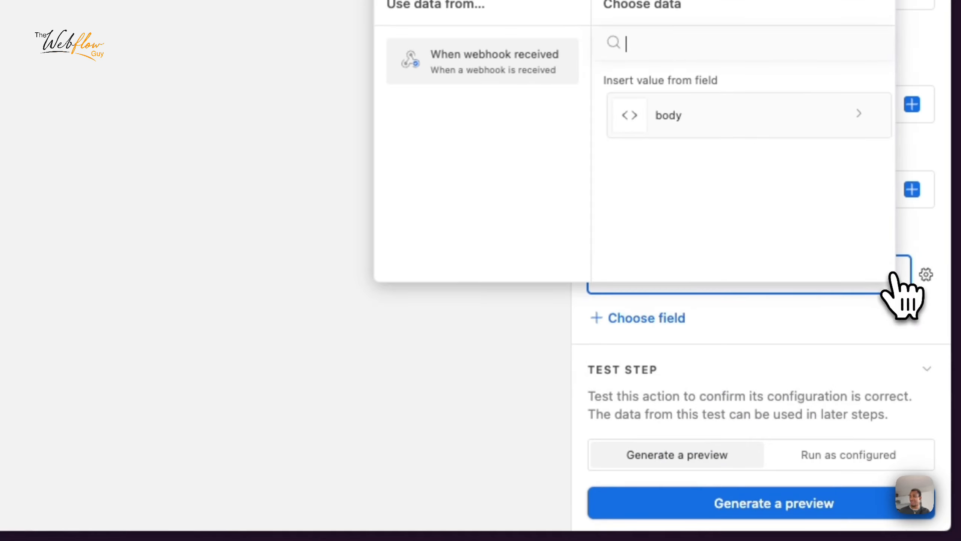
{"action": "left_click", "coordinate": [704, 116]}
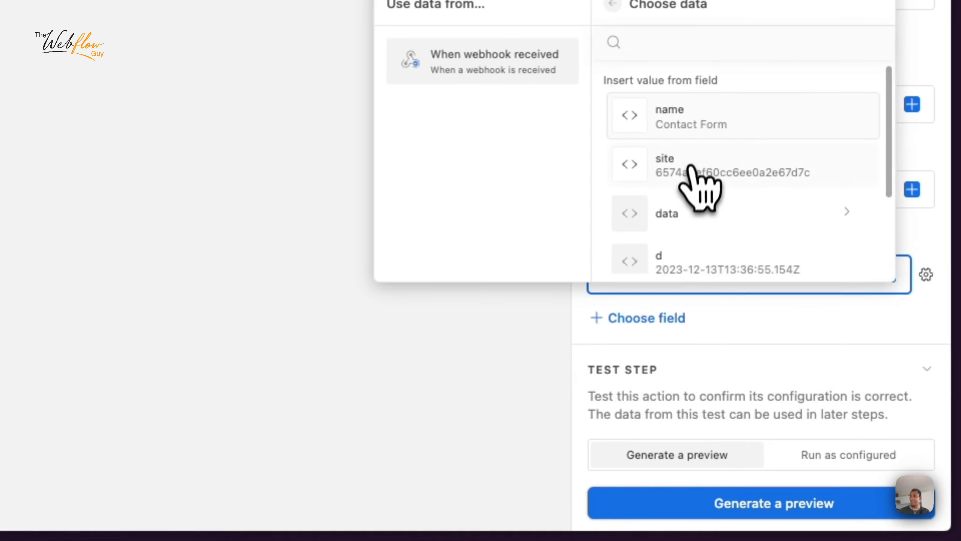
{"action": "left_click", "coordinate": [693, 215]}
{"action": "scroll", "coordinate": [692, 219], "scroll_direction": "down", "scroll_amount": 1}
{"action": "scroll", "coordinate": [689, 214], "scroll_direction": "down", "scroll_amount": 1}
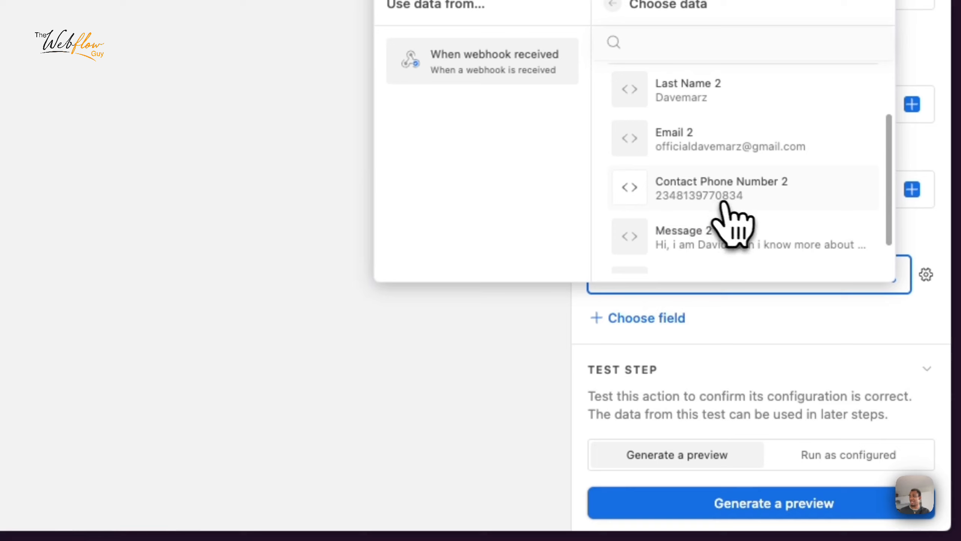
{"action": "left_click", "coordinate": [721, 189]}
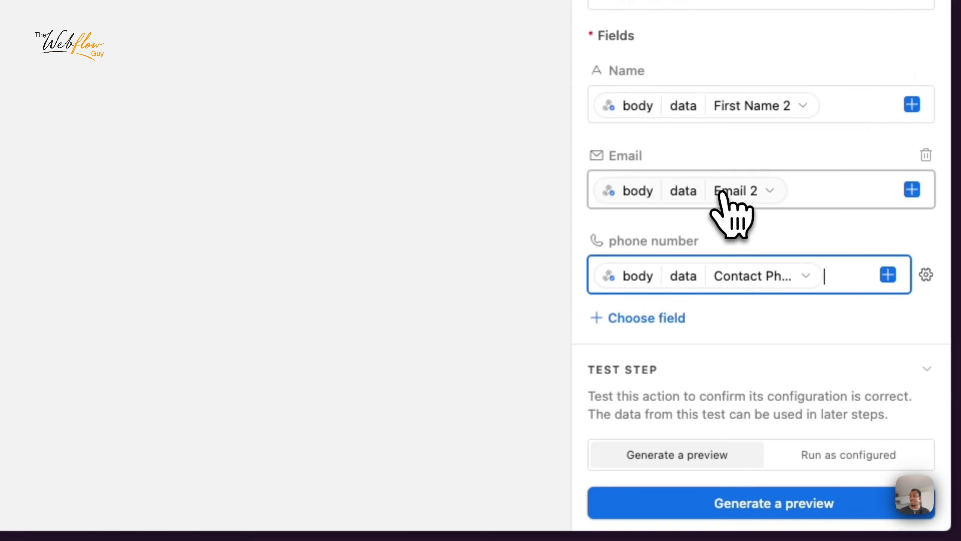
{"action": "left_click", "coordinate": [663, 327]}
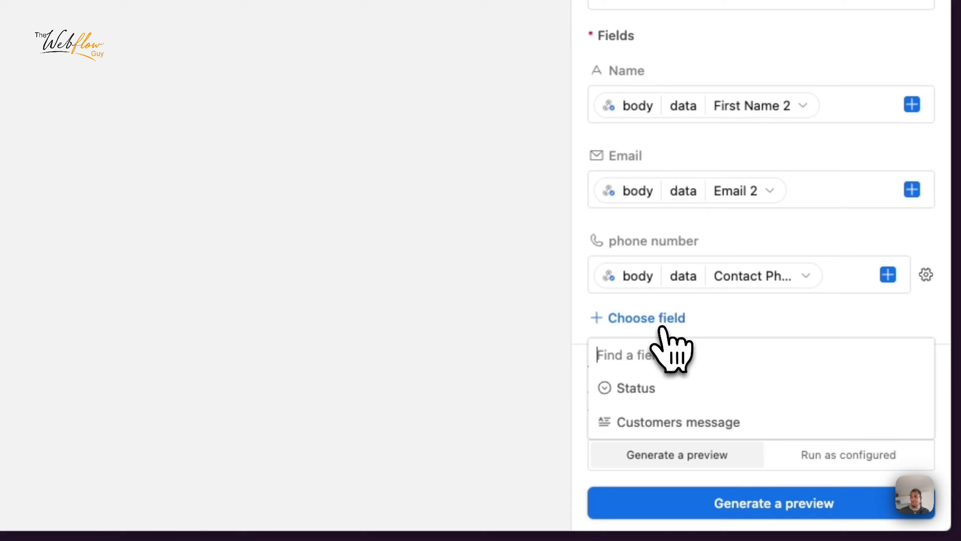
Step: Add the Customers message field and fill it with the webhook's body > data > Message 2
{"action": "left_click", "coordinate": [705, 426]}
{"action": "scroll", "coordinate": [714, 445], "scroll_direction": "down", "scroll_amount": 3}
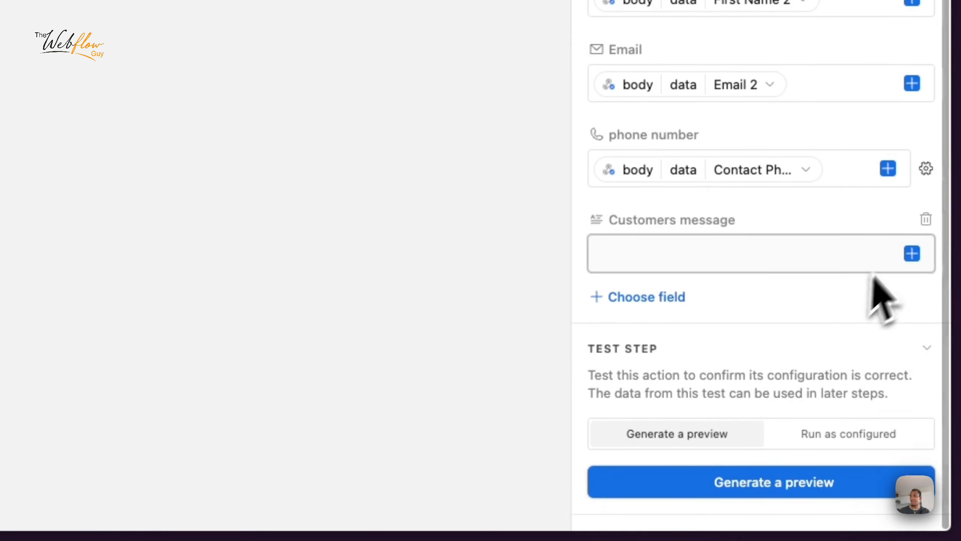
{"action": "left_click", "coordinate": [912, 252]}
{"action": "left_click", "coordinate": [711, 98]}
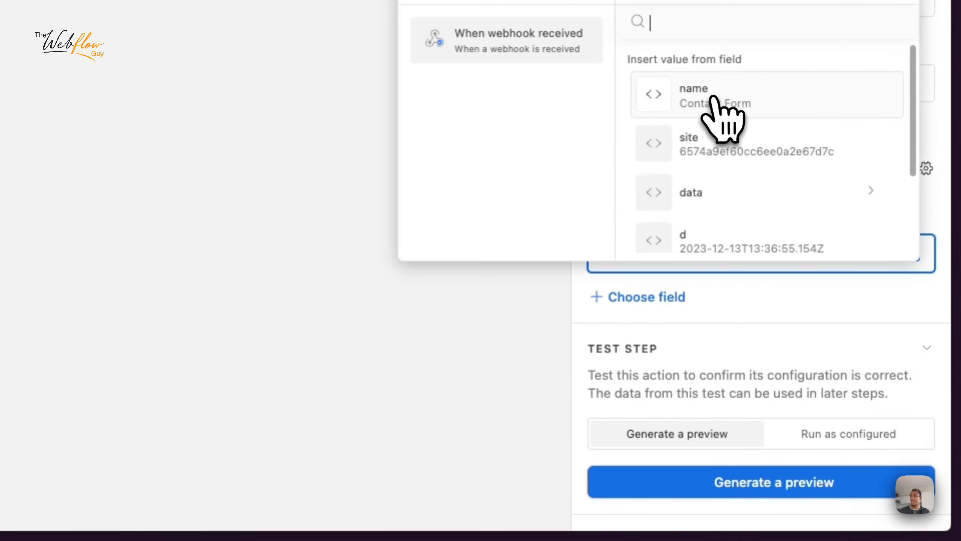
{"action": "scroll", "coordinate": [712, 167], "scroll_direction": "down", "scroll_amount": 3}
{"action": "scroll", "coordinate": [716, 178], "scroll_direction": "up", "scroll_amount": 3}
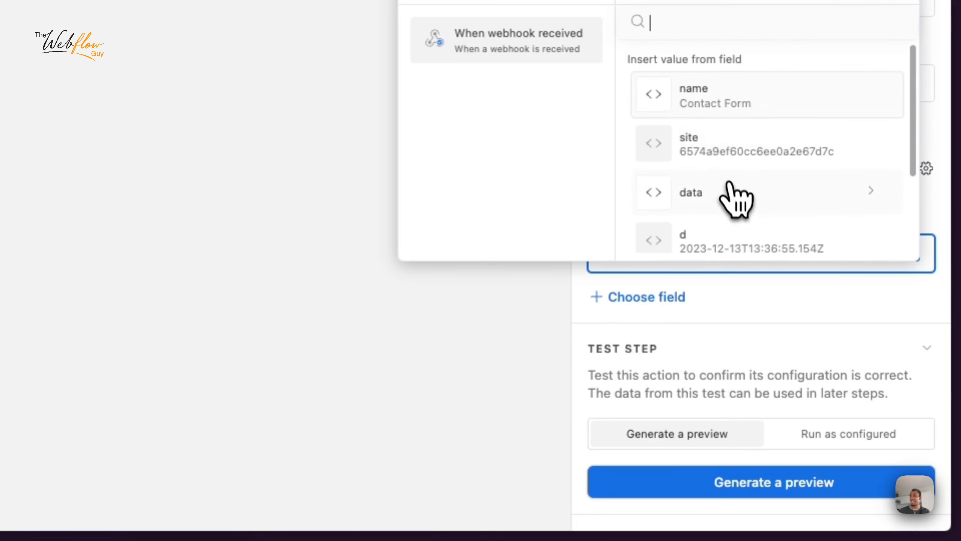
{"action": "left_click", "coordinate": [734, 193]}
{"action": "scroll", "coordinate": [733, 196], "scroll_direction": "down", "scroll_amount": 2}
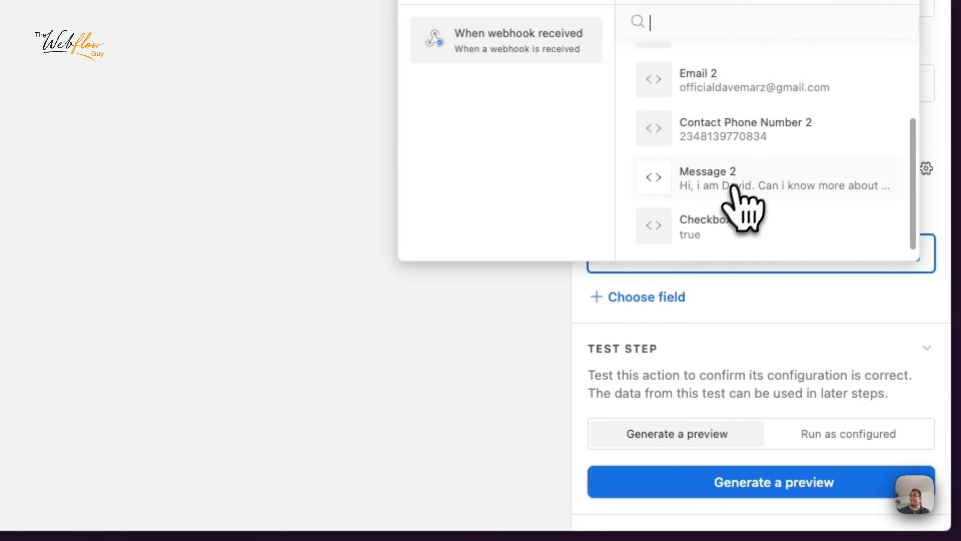
{"action": "left_click", "coordinate": [764, 189]}
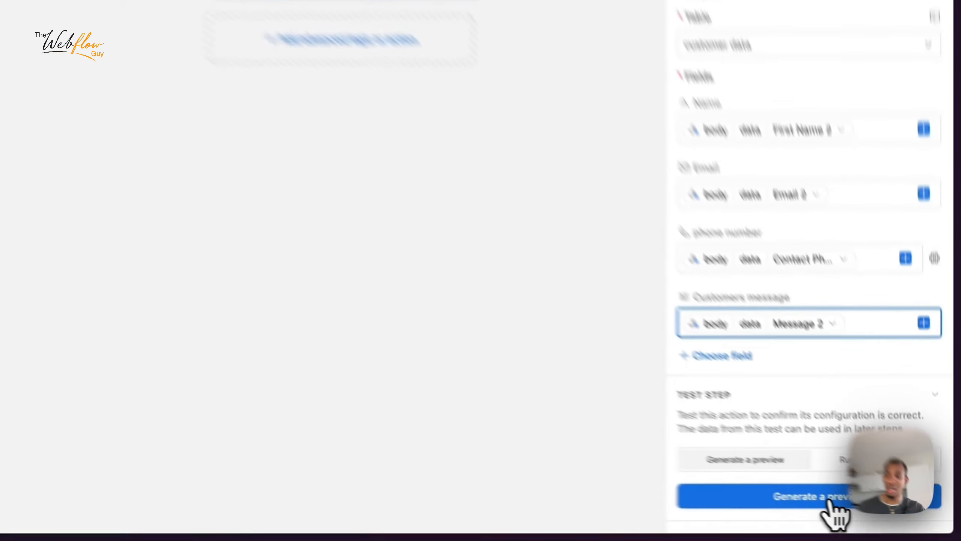
Step: Generate a test preview of the Create record step and check its name, email, phone and message values
{"action": "left_click", "coordinate": [873, 513]}
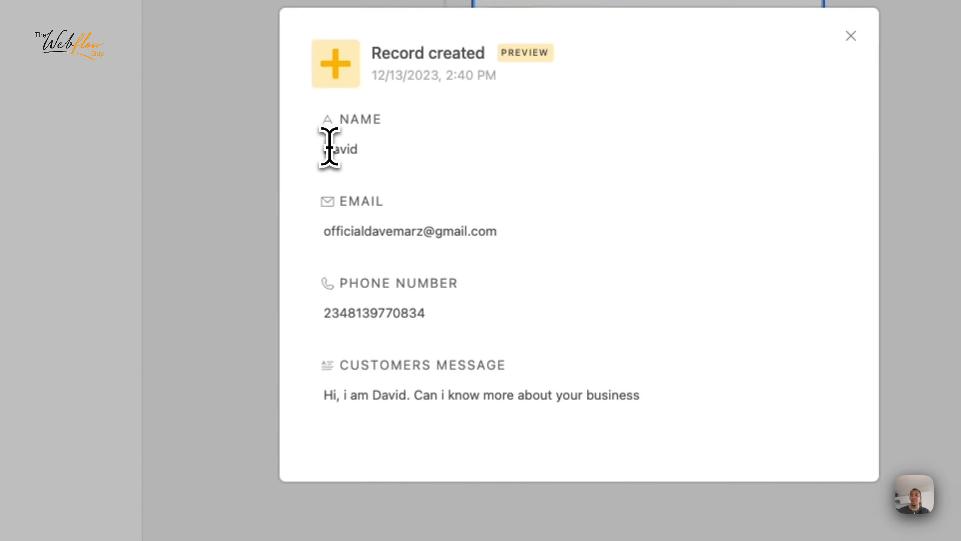
{"action": "left_click_drag", "start_coordinate": [391, 223], "coordinate": [404, 222]}
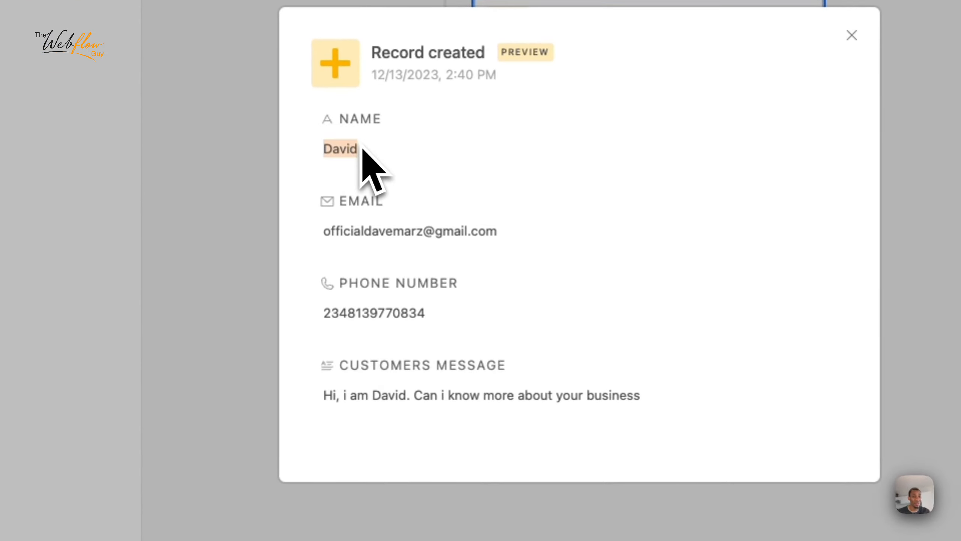
{"action": "left_click", "coordinate": [324, 182]}
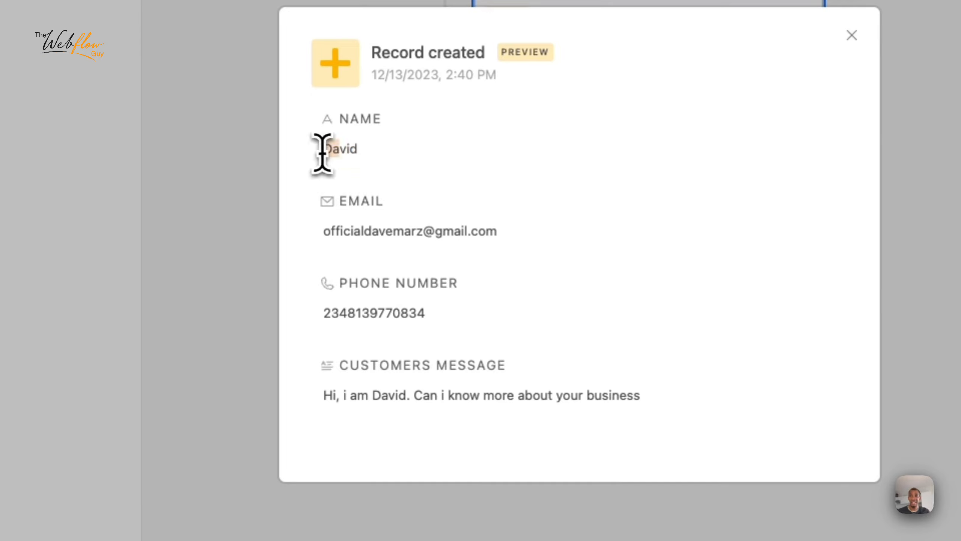
{"action": "left_click_drag", "start_coordinate": [322, 150], "coordinate": [371, 155]}
{"action": "left_click_drag", "start_coordinate": [317, 242], "coordinate": [511, 238]}
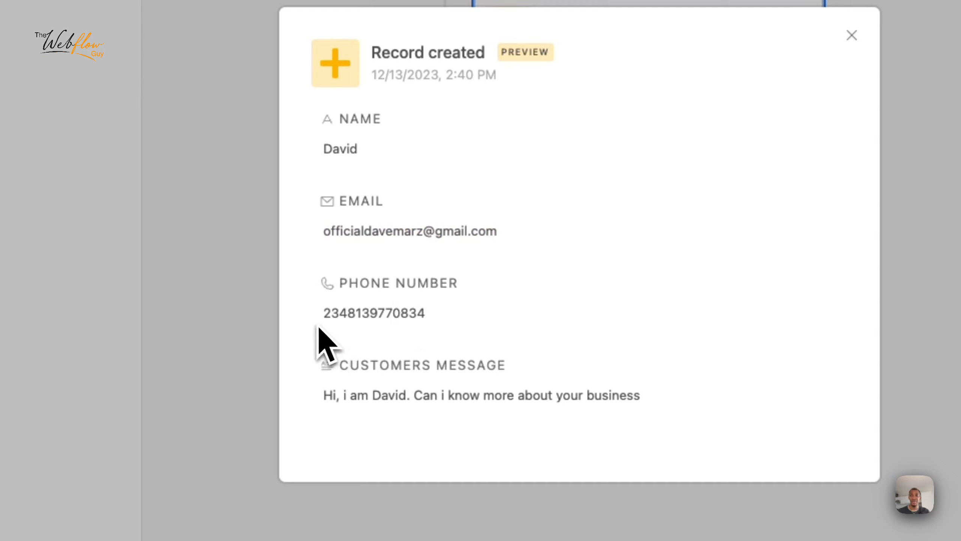
{"action": "left_click_drag", "start_coordinate": [320, 329], "coordinate": [432, 335]}
{"action": "left_click_drag", "start_coordinate": [318, 398], "coordinate": [644, 420]}
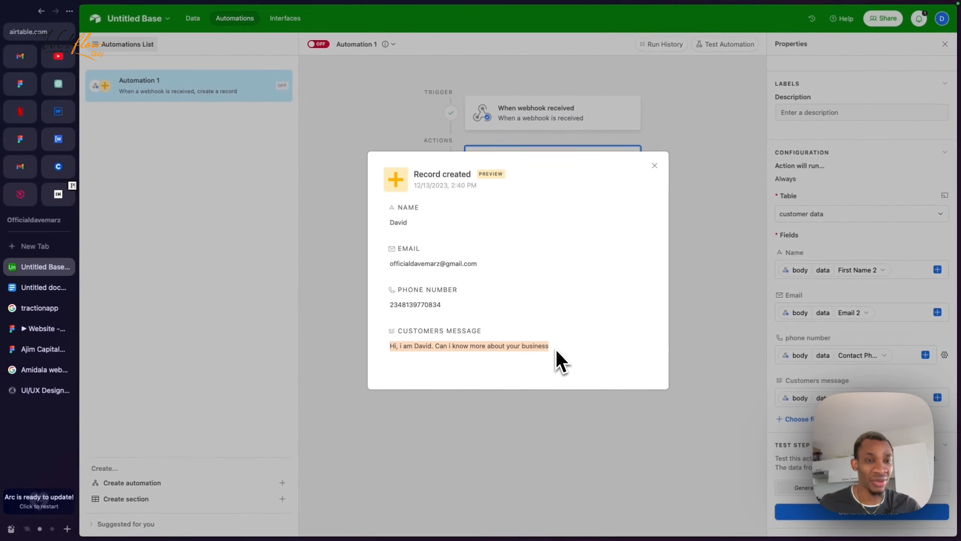
{"action": "left_click", "coordinate": [654, 161]}
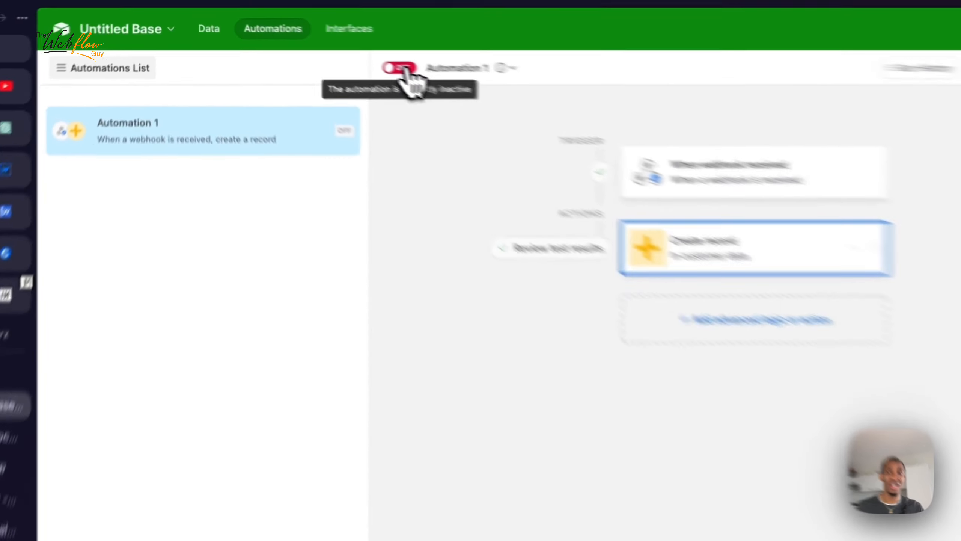
Step: Turn Automation 1 on and view the customer data table
{"action": "left_click", "coordinate": [320, 45]}
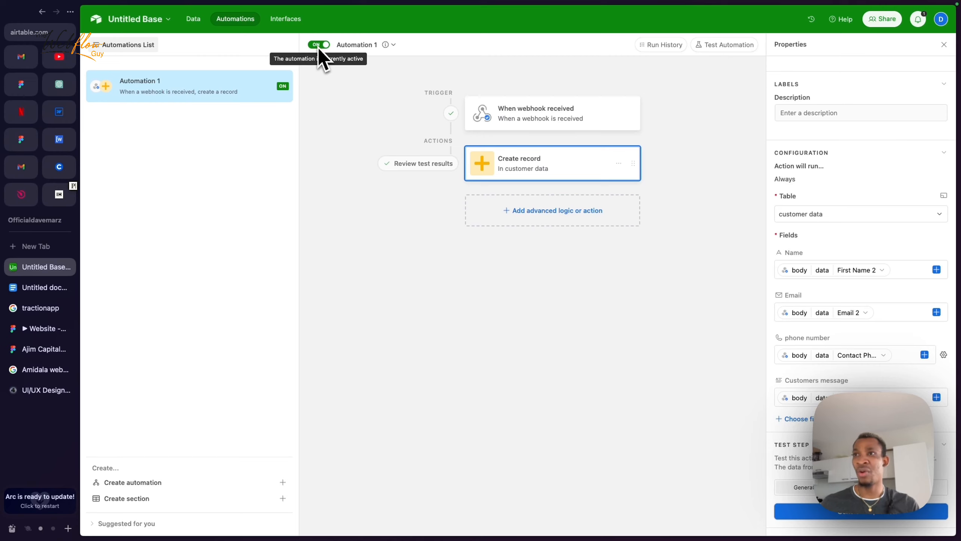
{"action": "left_click", "coordinate": [193, 19]}
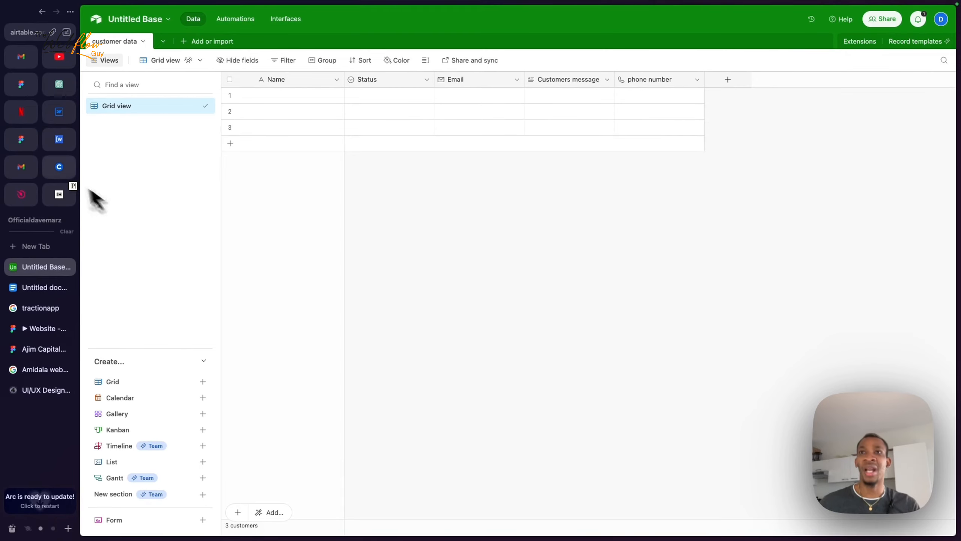
Step: Open the published Webflow staging site and enter a test name and e-mail in the contact form
{"action": "left_click", "coordinate": [62, 113]}
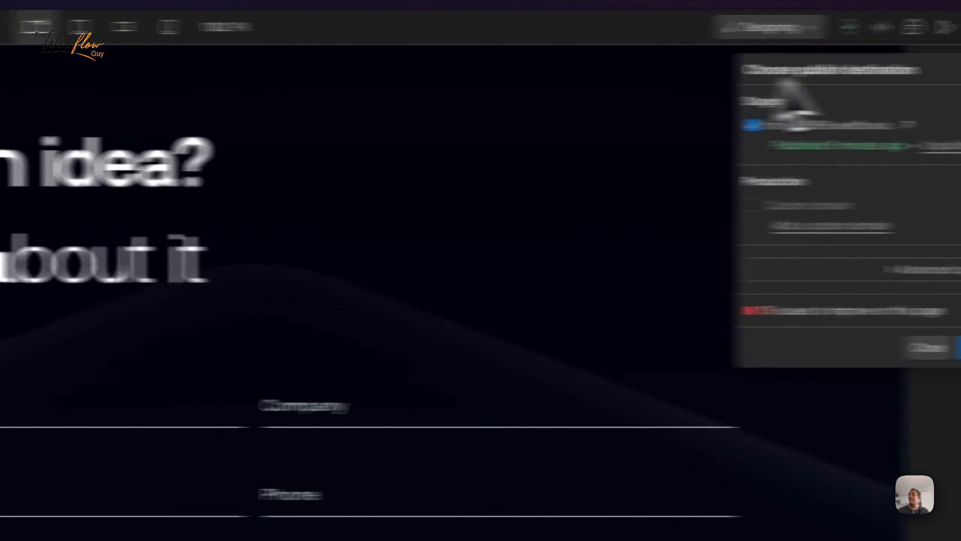
{"action": "left_click", "coordinate": [721, 130]}
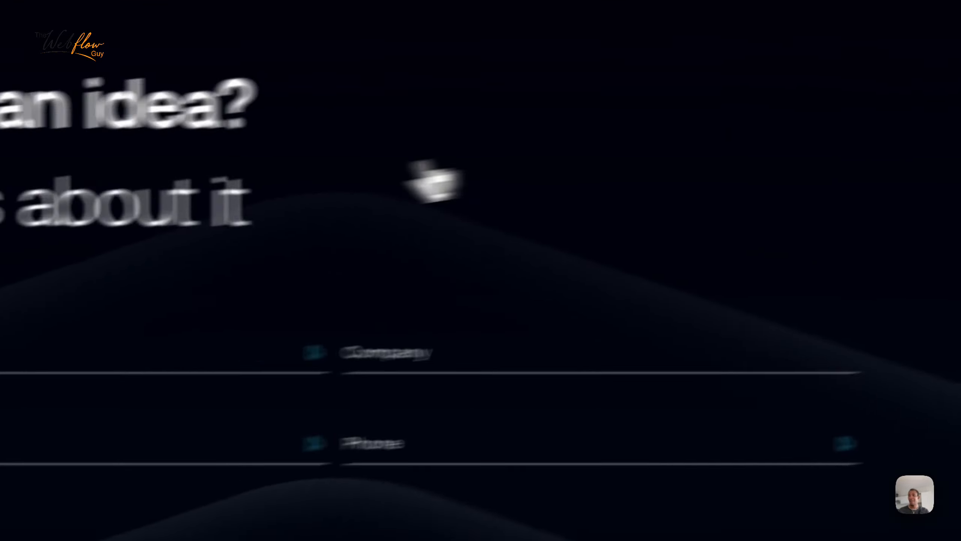
{"action": "left_click", "coordinate": [293, 348]}
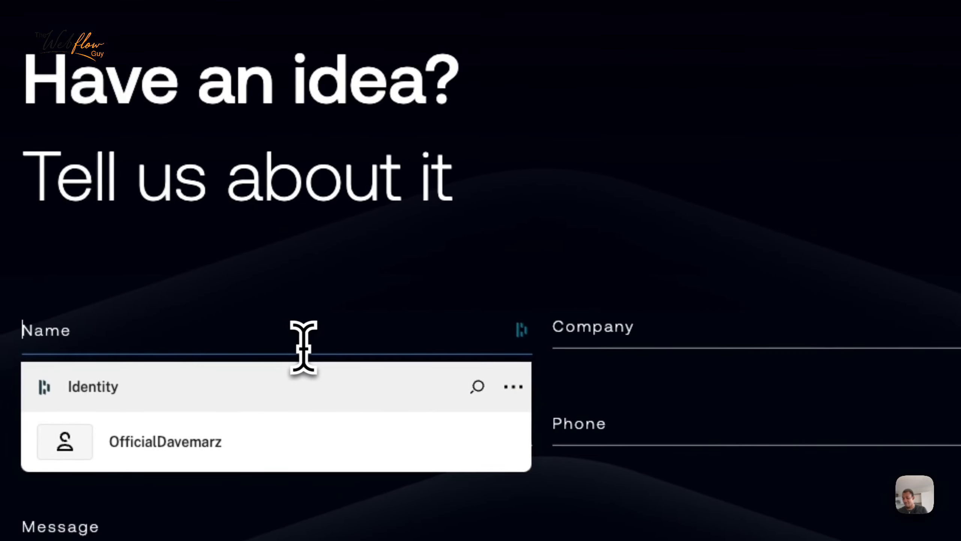
{"action": "type", "text": "Charles"}
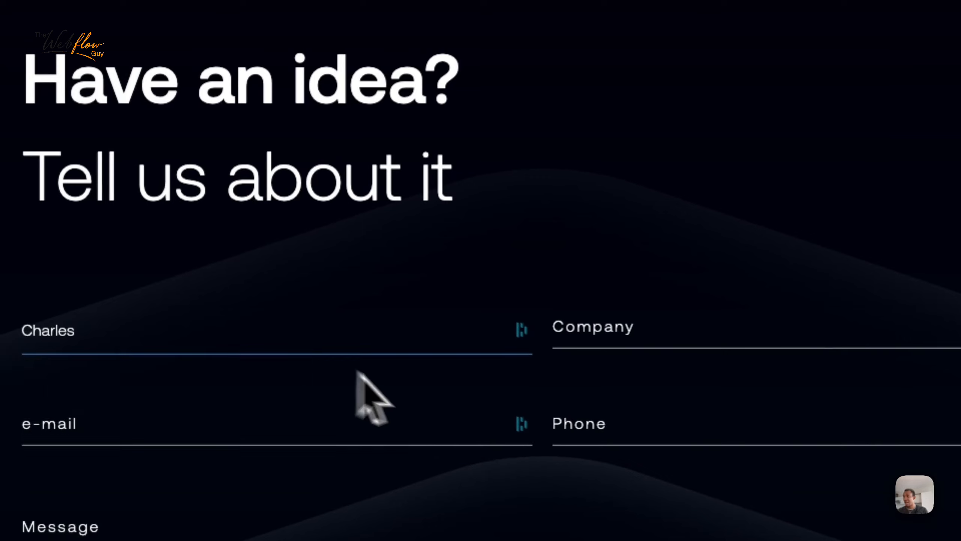
{"action": "left_click", "coordinate": [625, 328]}
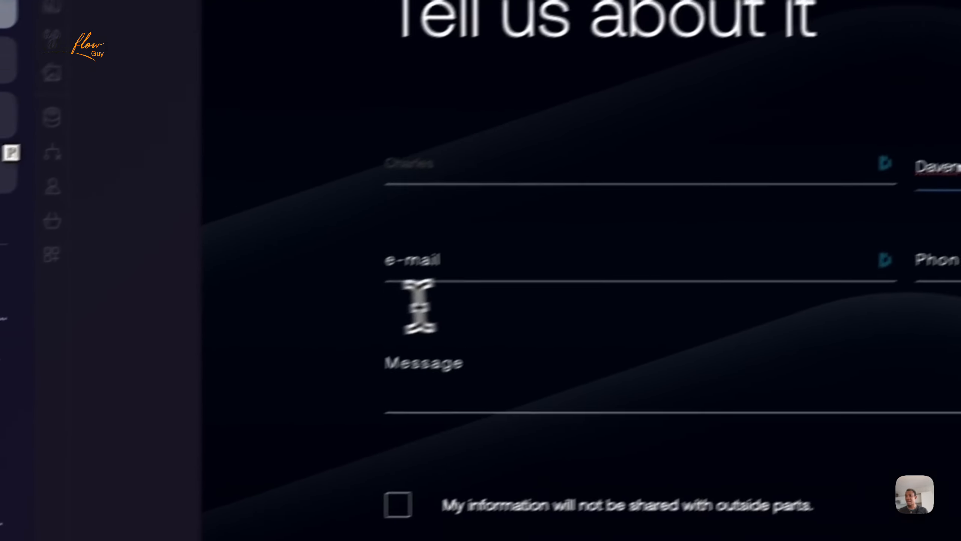
{"action": "left_click", "coordinate": [133, 437]}
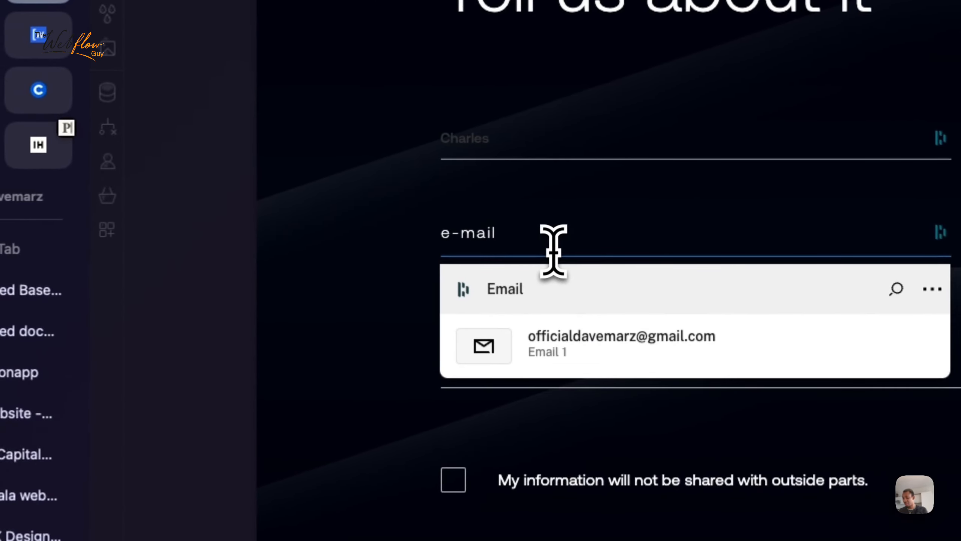
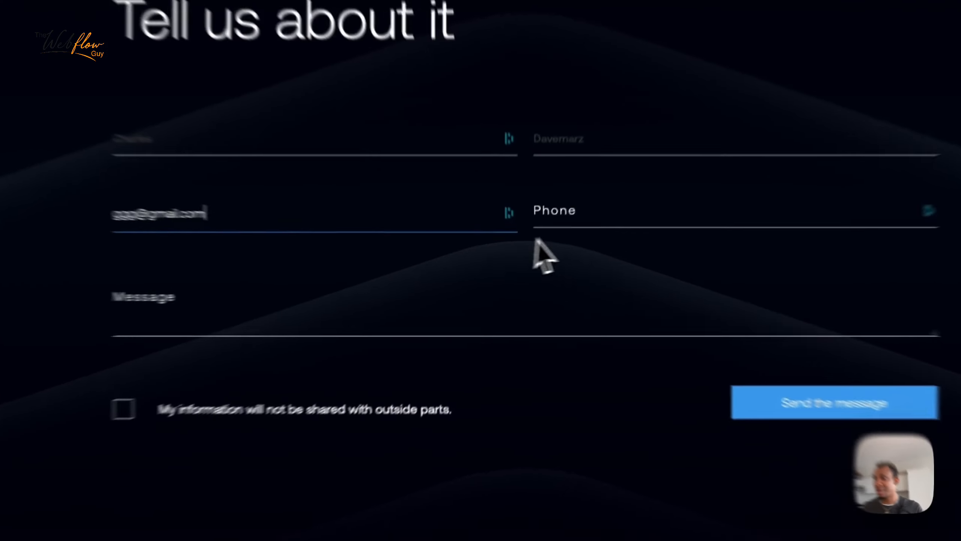
Step: Fill in the phone number, message 'Hollla. love what you are doing!!!!', and tick the consent box
{"action": "left_click", "coordinate": [556, 240]}
{"action": "left_click", "coordinate": [647, 303]}
{"action": "left_click", "coordinate": [331, 324]}
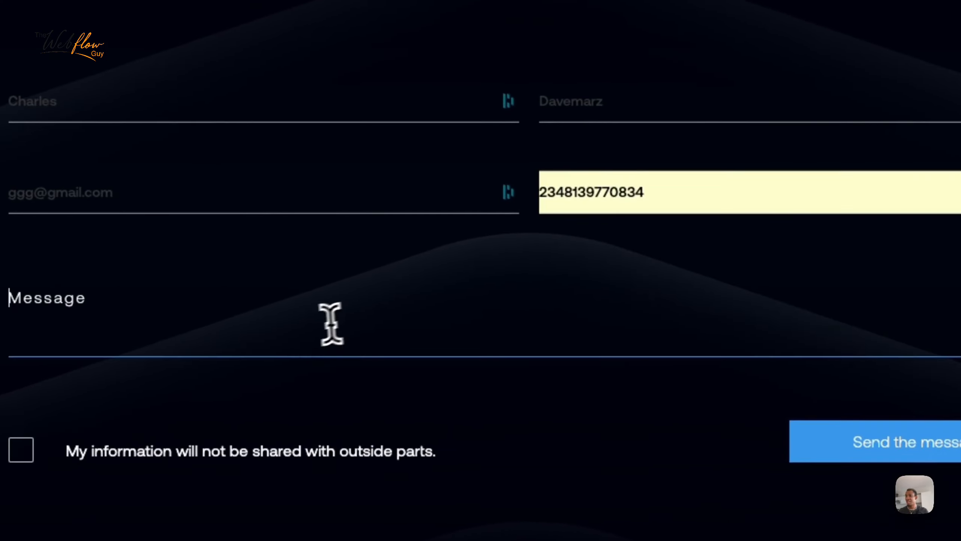
{"action": "type", "text": "Holl"}
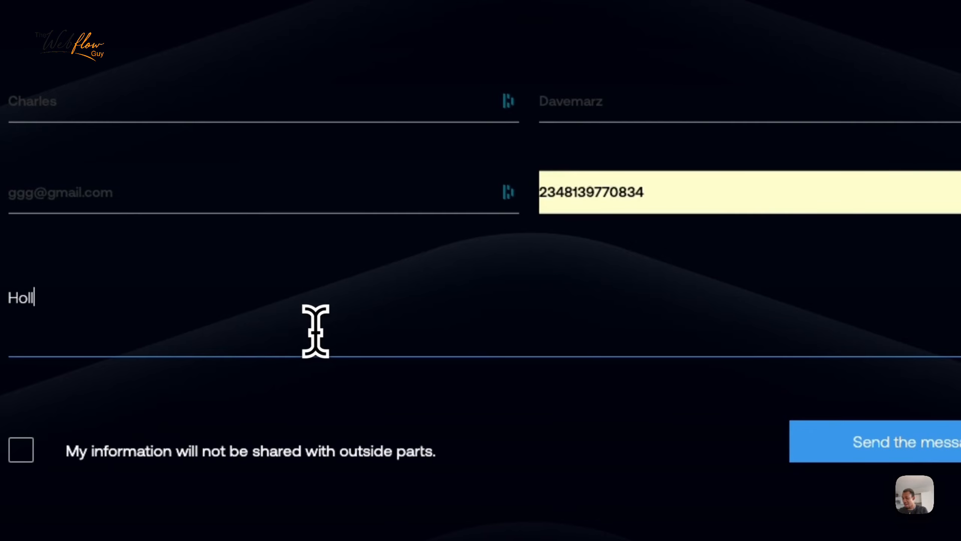
{"action": "type", "text": "la. i"}
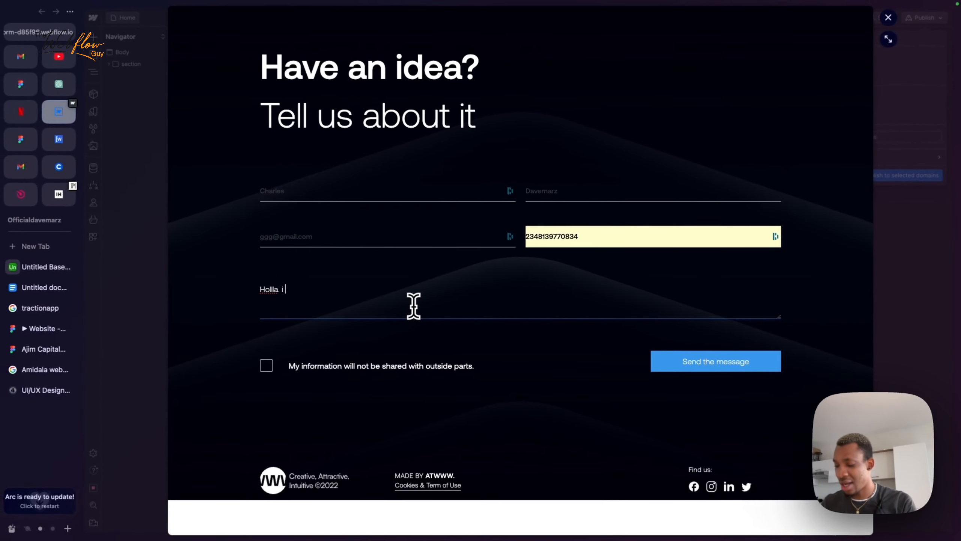
{"action": "type", "text": "lov"}
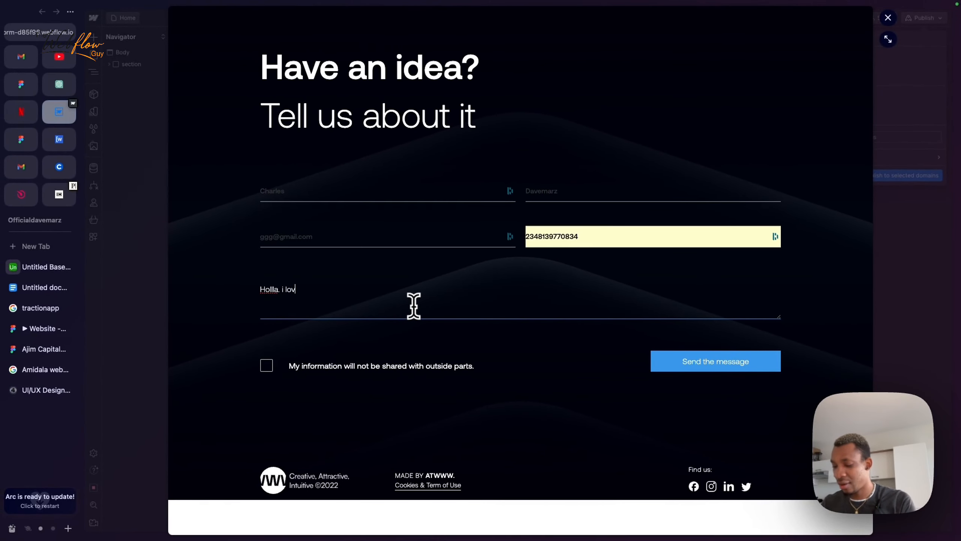
{"action": "type", "text": "e what you are"}
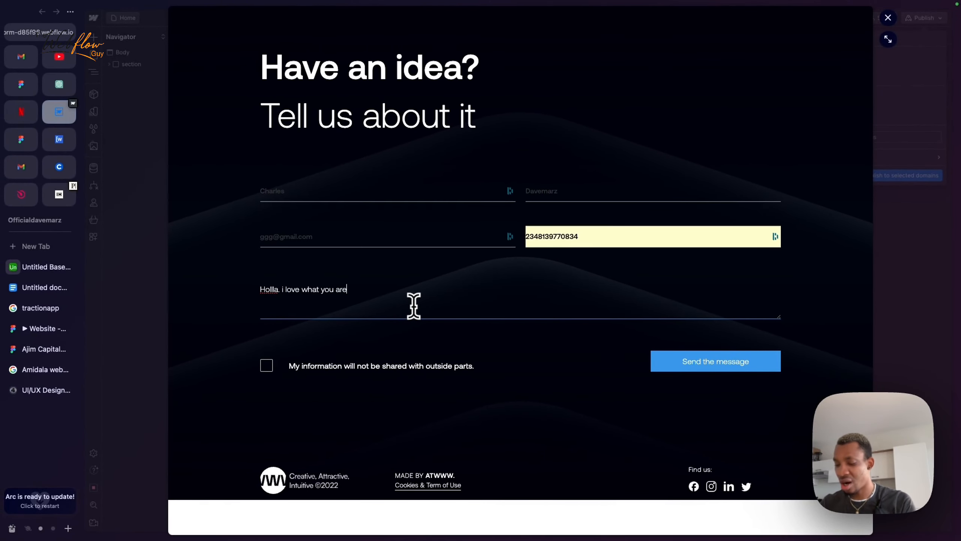
{"action": "type", "text": " doing!!!!"}
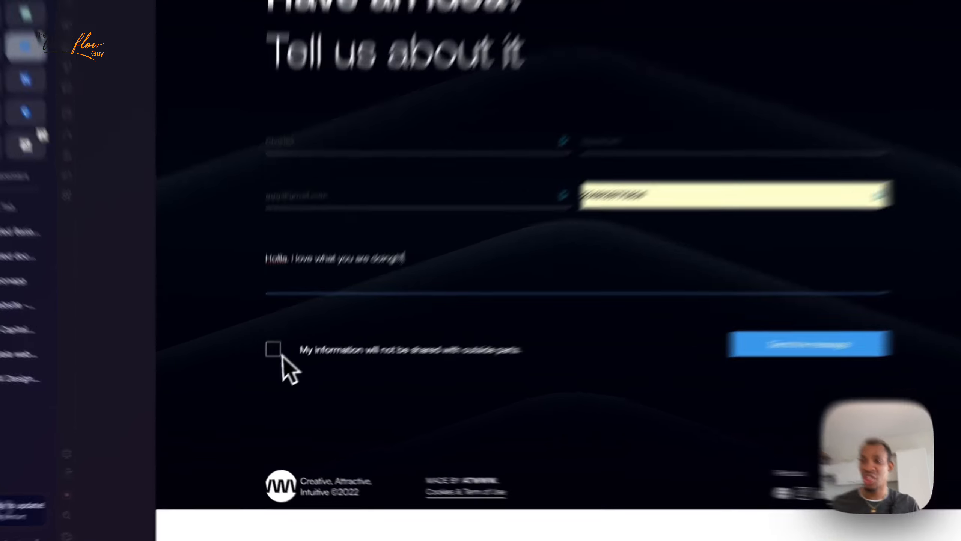
{"action": "left_click", "coordinate": [266, 365]}
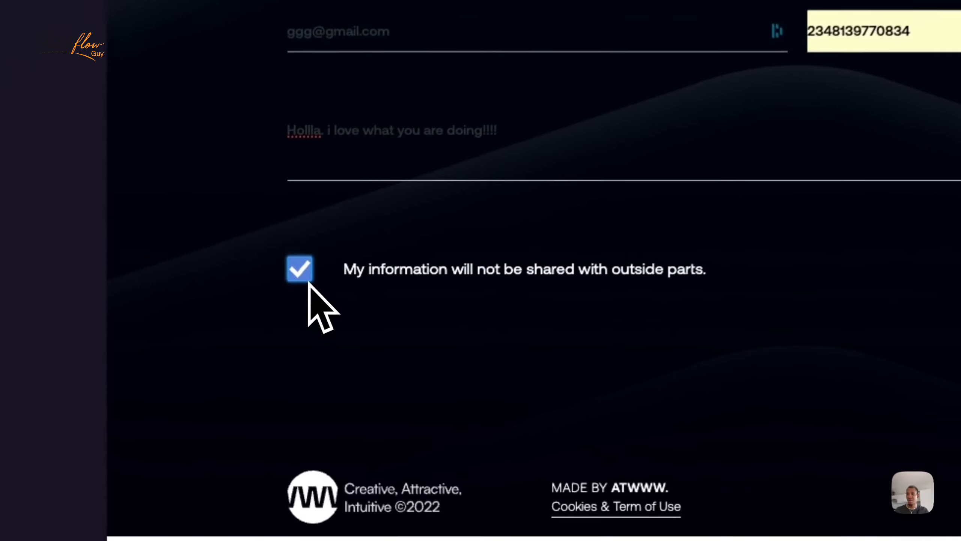
Step: Submit the contact form, check the thank-you confirmation, and return to the Airtable base
{"action": "left_click", "coordinate": [679, 369]}
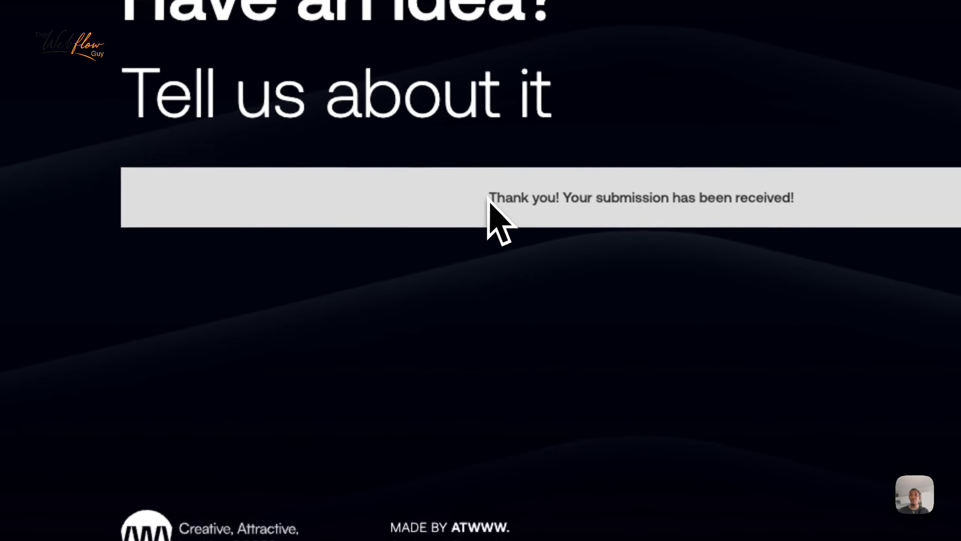
{"action": "left_click_drag", "start_coordinate": [488, 199], "coordinate": [527, 198]}
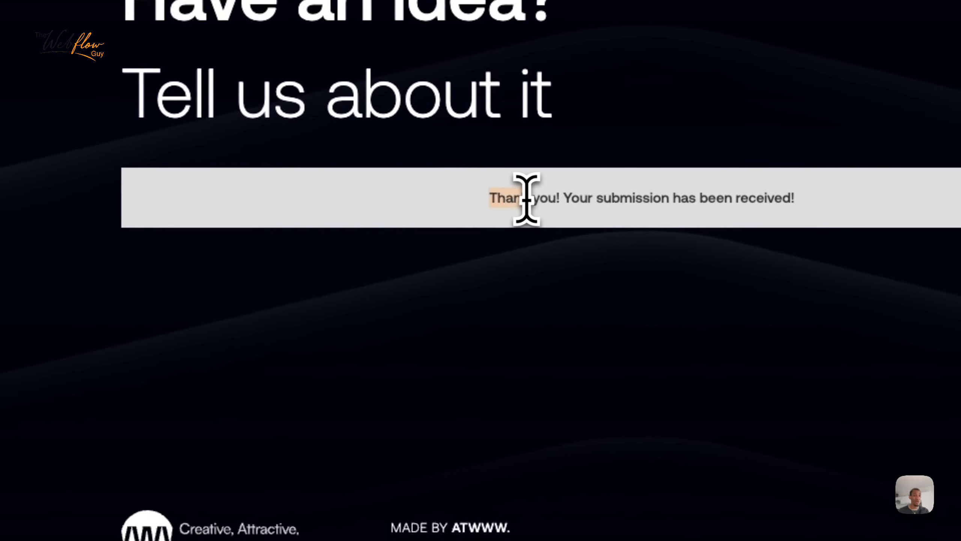
{"action": "left_click_drag", "start_coordinate": [527, 197], "coordinate": [785, 198]}
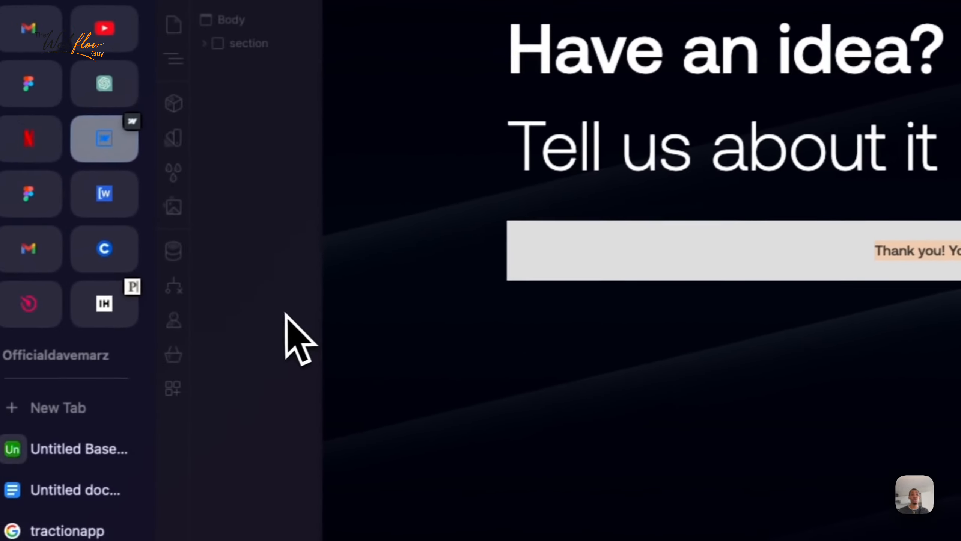
{"action": "left_click", "coordinate": [91, 382]}
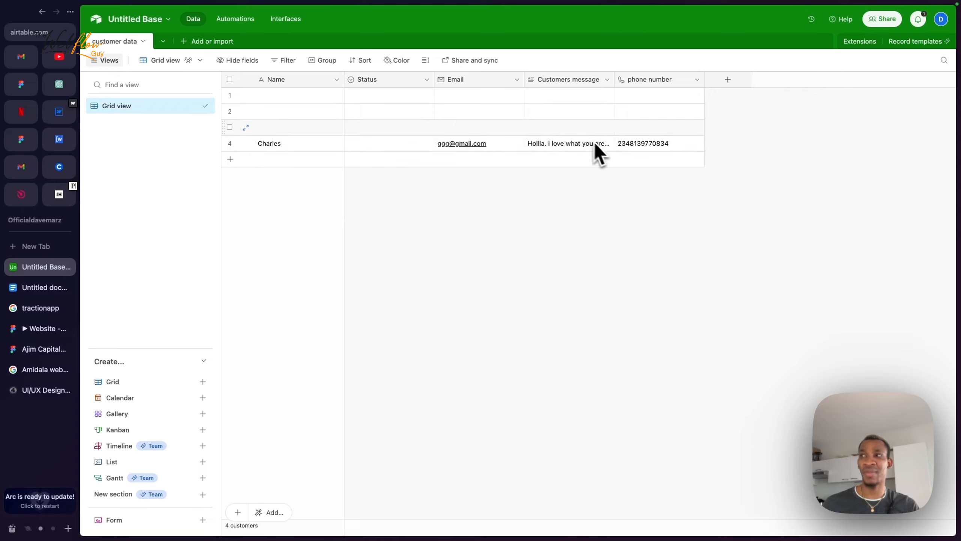
{"action": "left_click", "coordinate": [551, 151]}
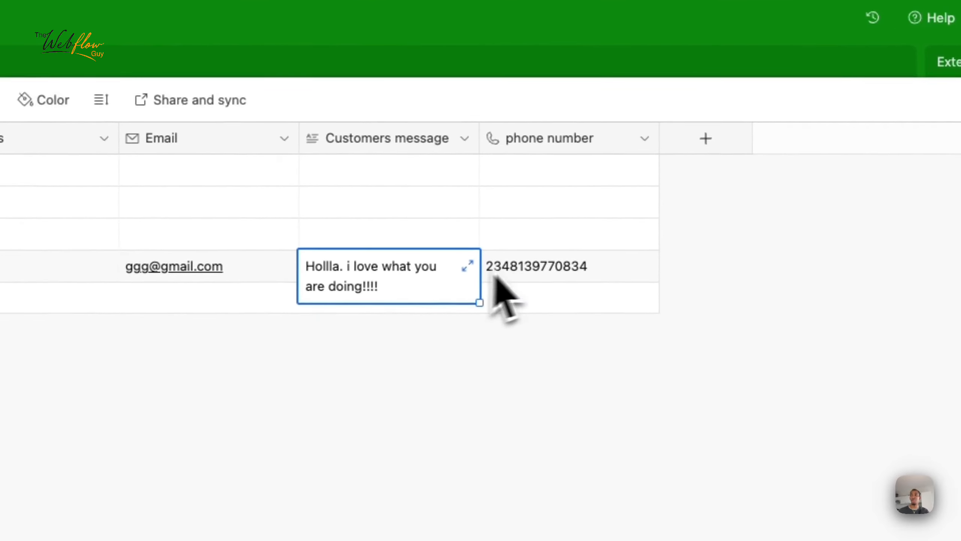
{"action": "left_click", "coordinate": [556, 271]}
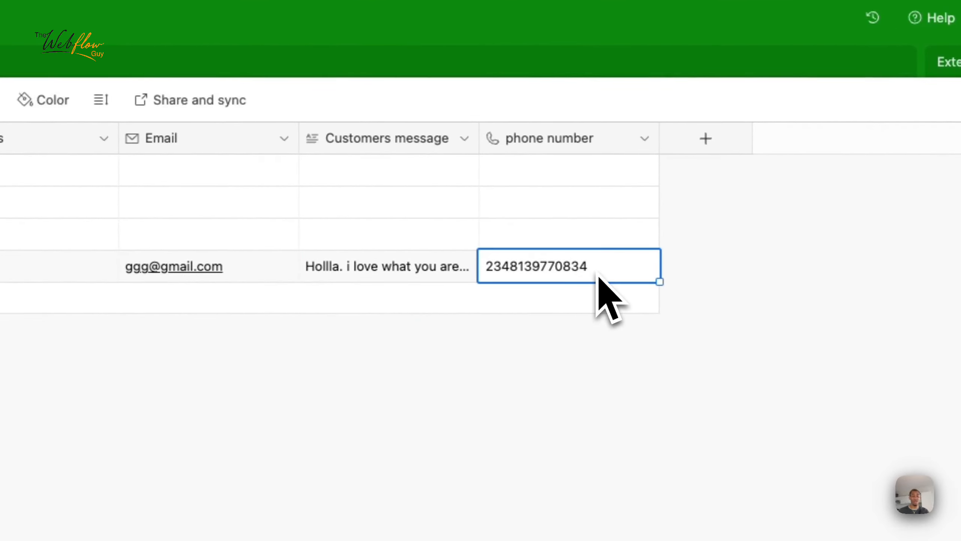